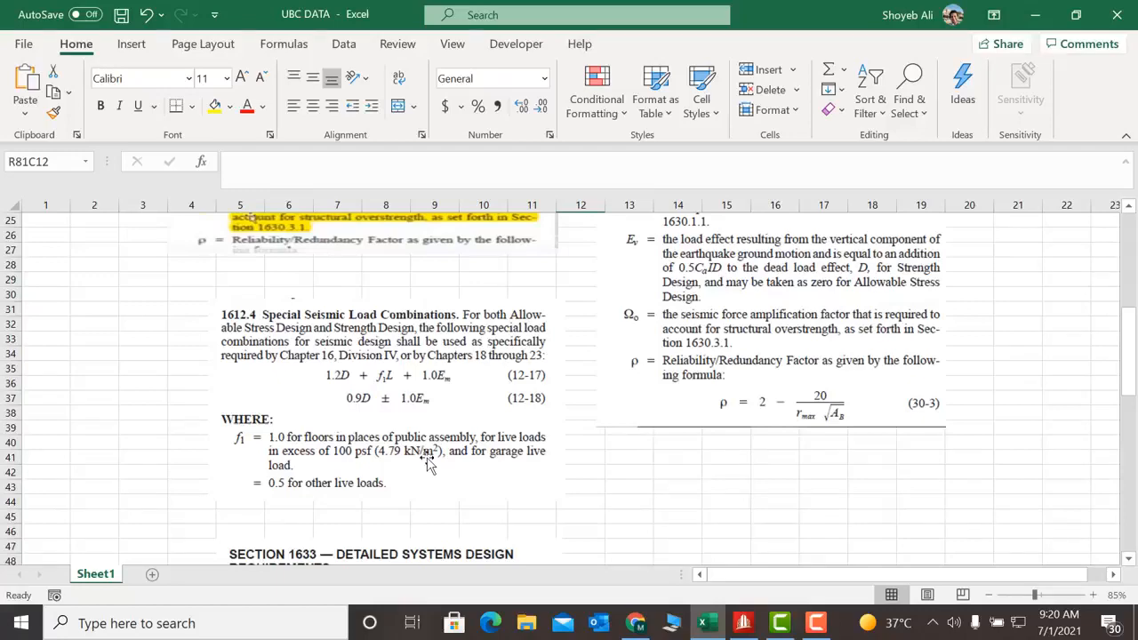
- Review the UBC earthquake load clauses in the worksheet, then switch to STAAD.Pro and inspect load combinations SPECIAL SEISMIC 1 and 2
scroll(422, 462, up, 7)
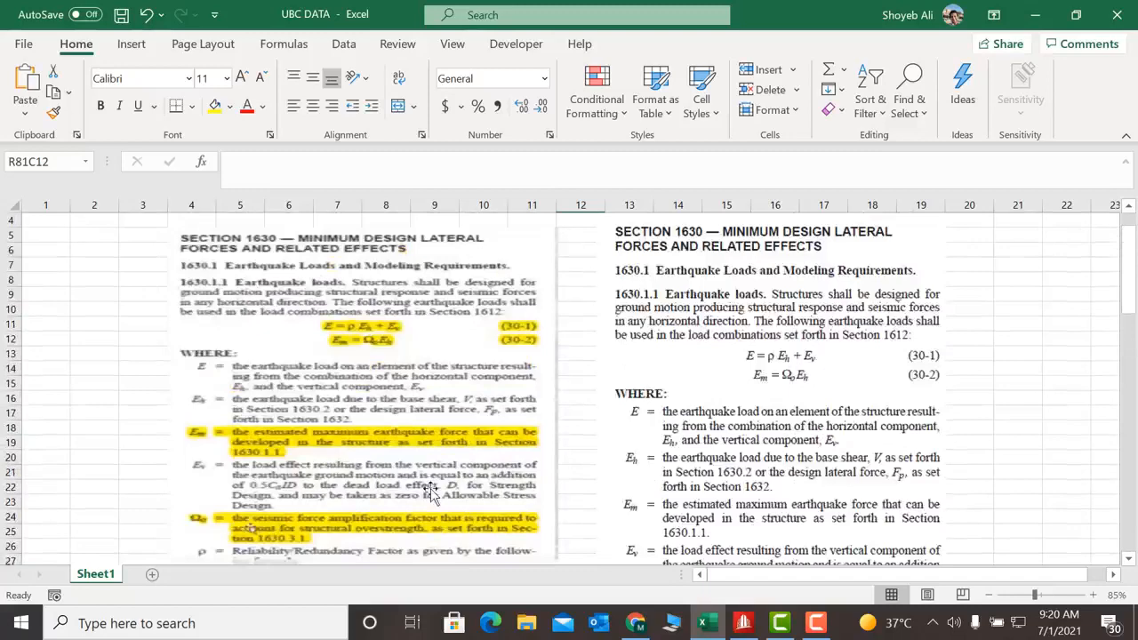
scroll(430, 489, down, 5)
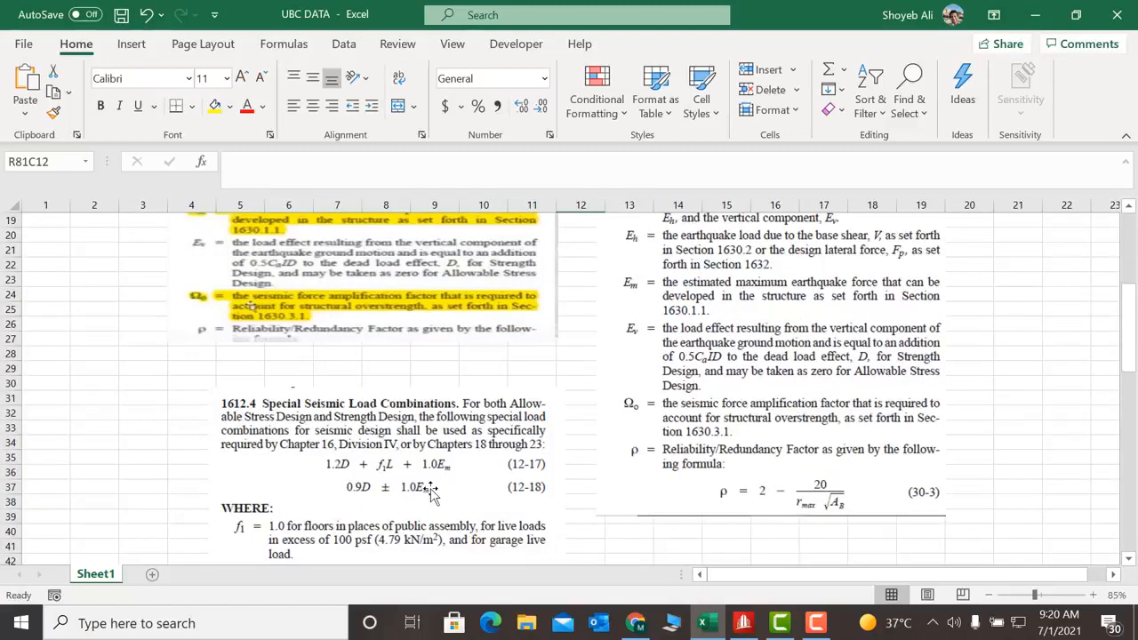
scroll(429, 489, down, 16)
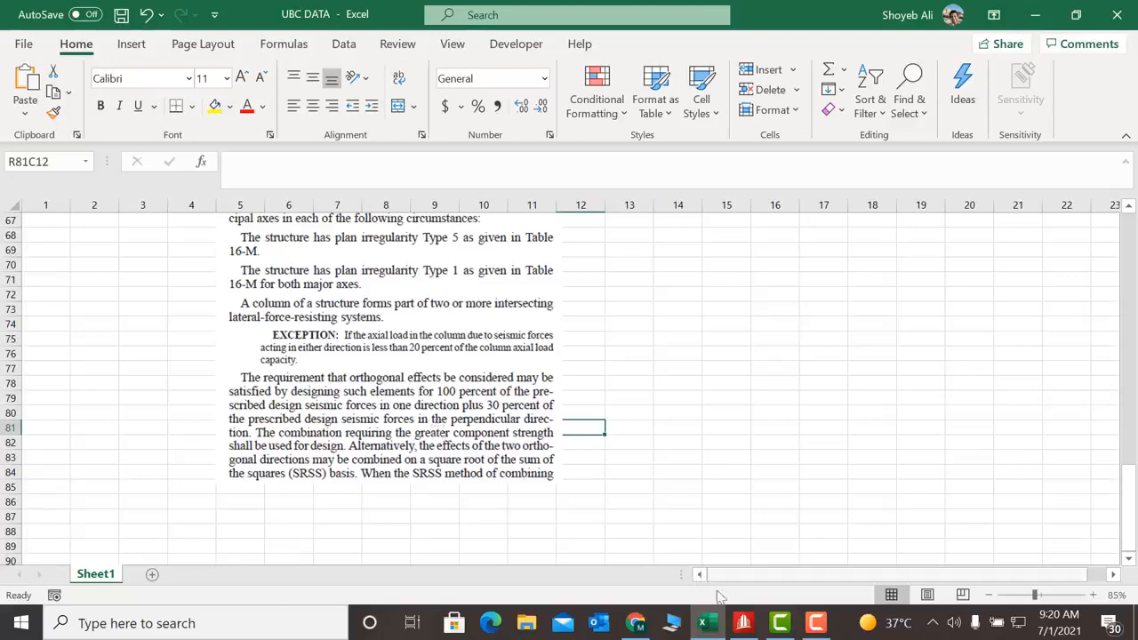
click(742, 625)
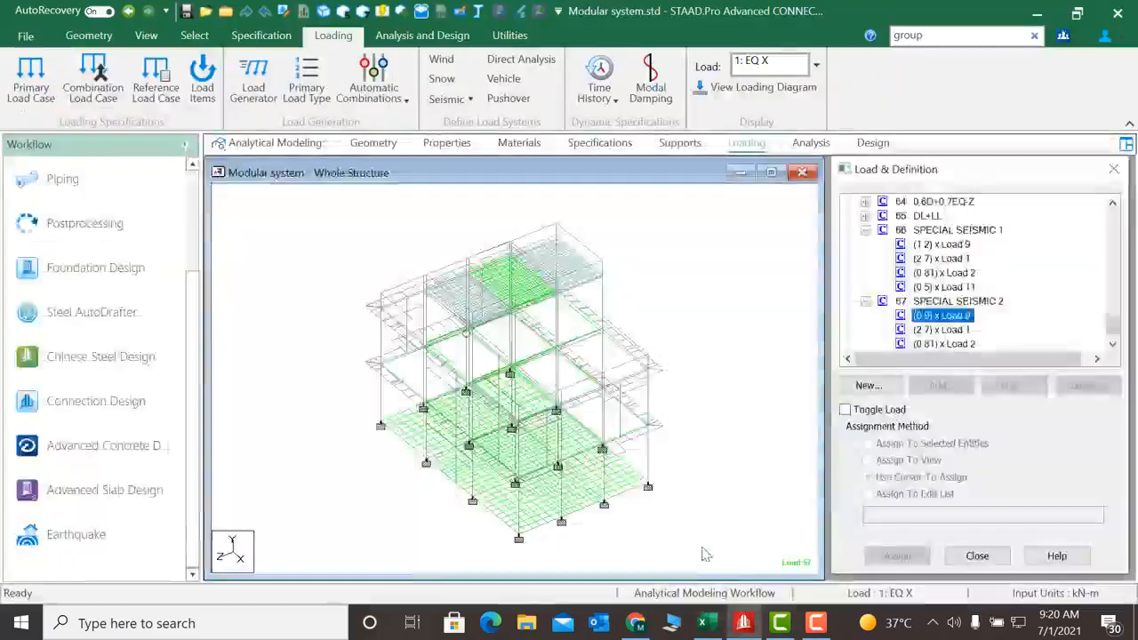
click(978, 230)
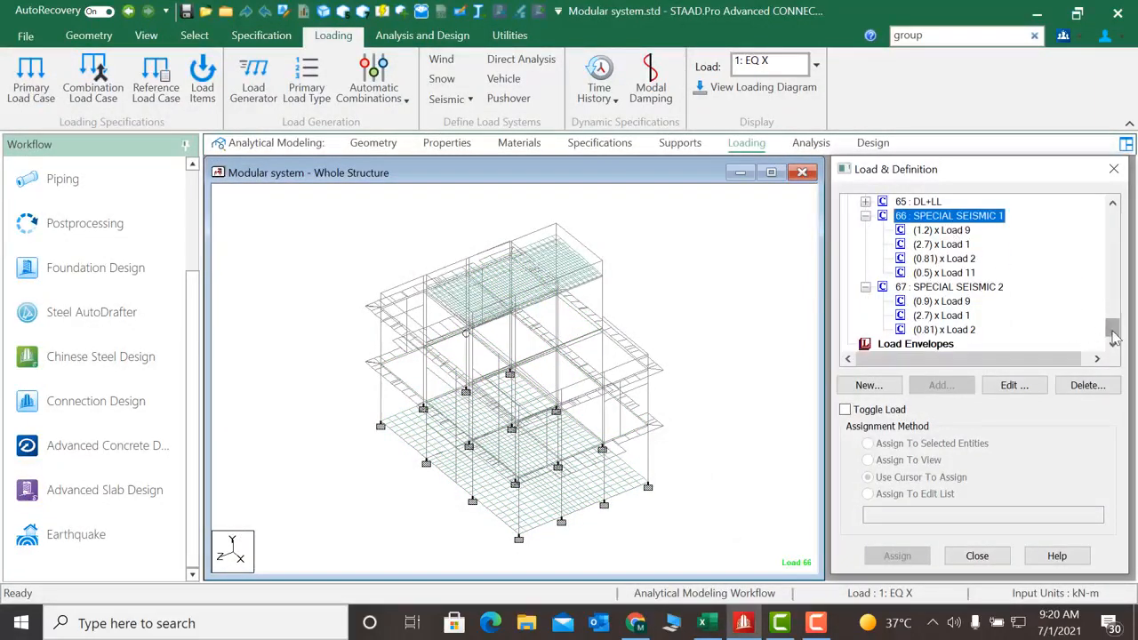
mouse_move(1112, 329)
mouse_down()
mouse_move(1112, 294)
mouse_move(1112, 343)
mouse_up()
- Highlight the _SPECIALELEMENTS beam group in the model, with the assign method set to Associate to Selected Geometry
click(514, 39)
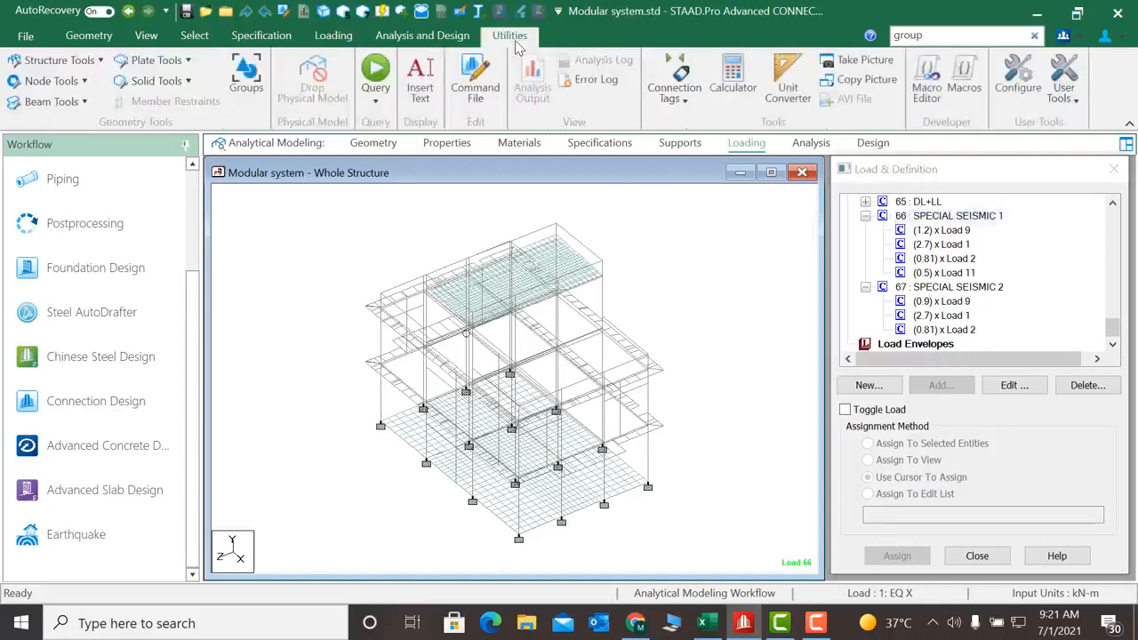
click(244, 77)
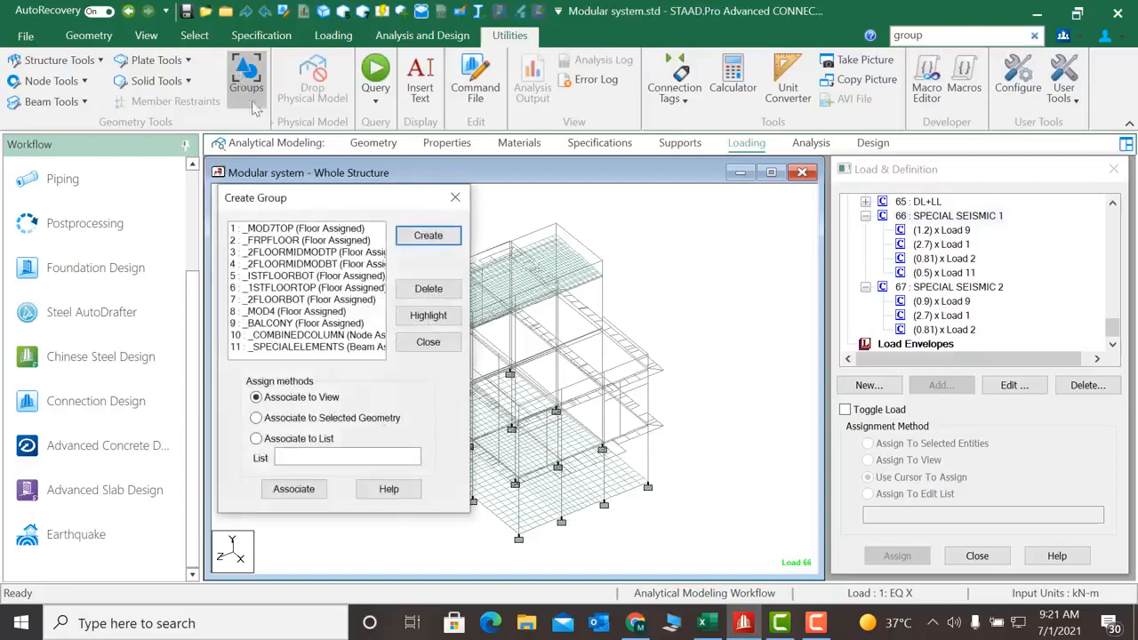
click(302, 348)
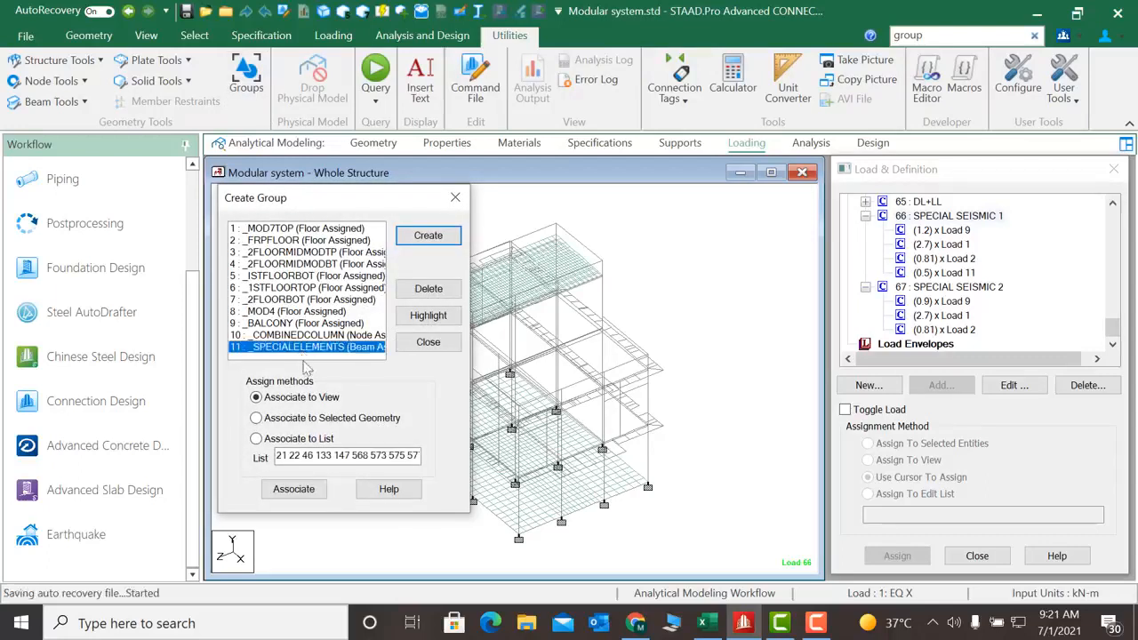
click(364, 420)
click(429, 315)
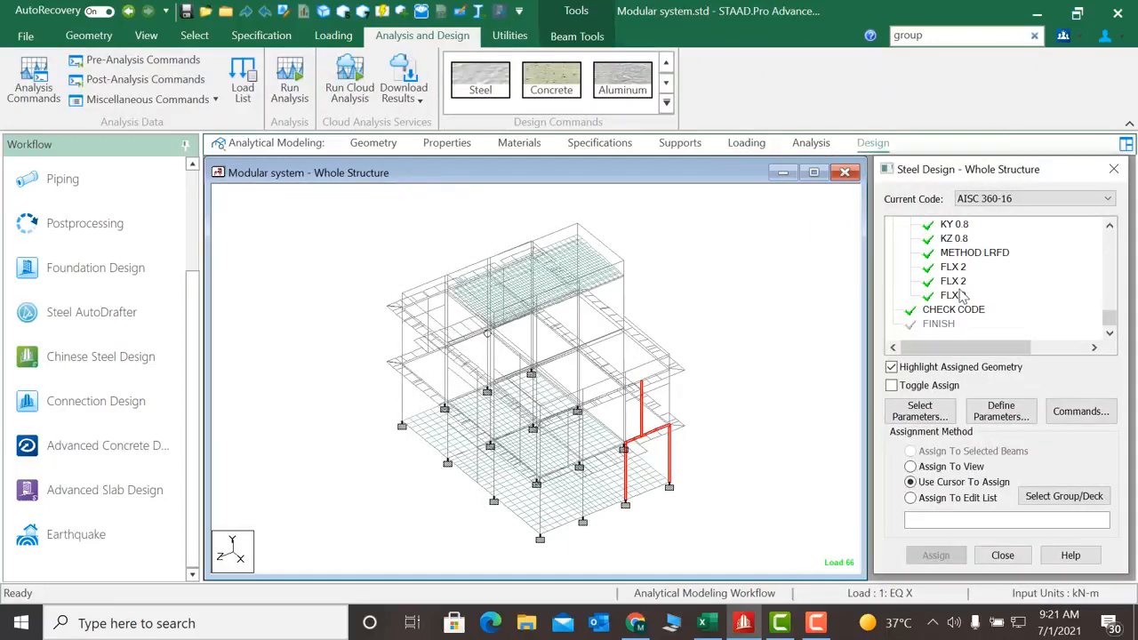
- Examine the members assigned to the last FLX 2 parameter, the rest of PARAMETER 1 and the available design parameter definitions
click(953, 295)
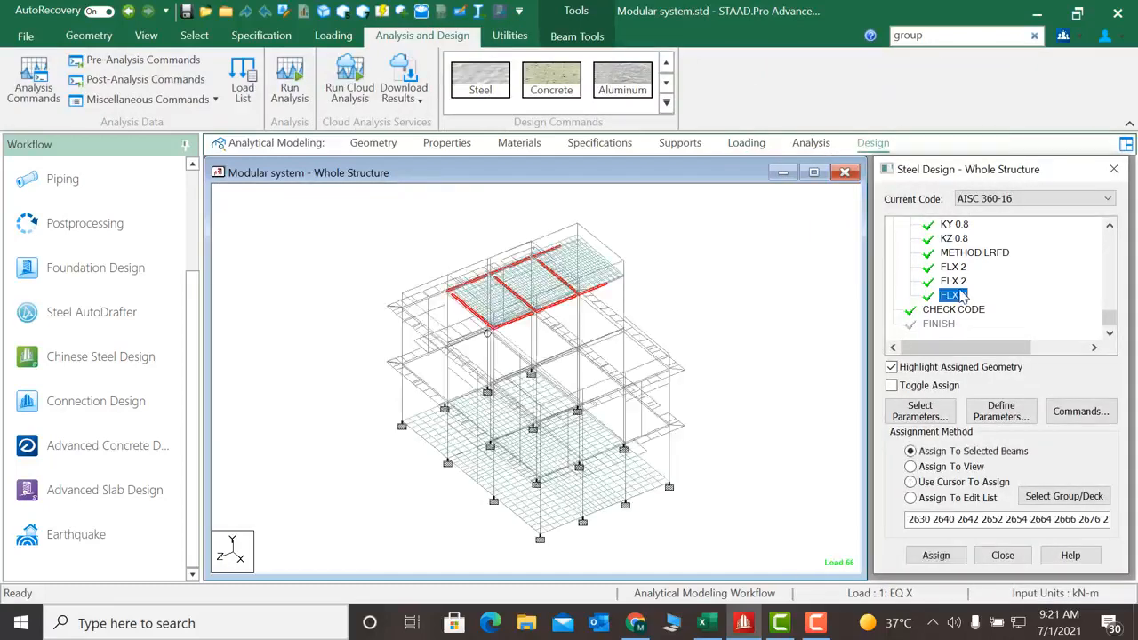
scroll(996, 315, up, 4)
scroll(998, 318, down, 1)
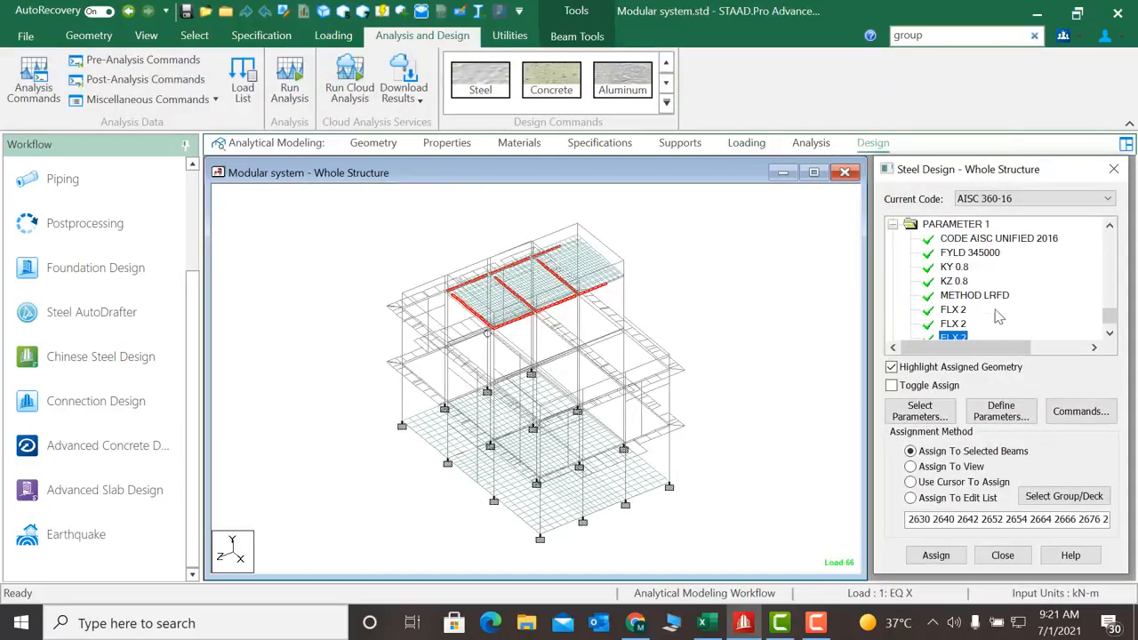
click(1000, 413)
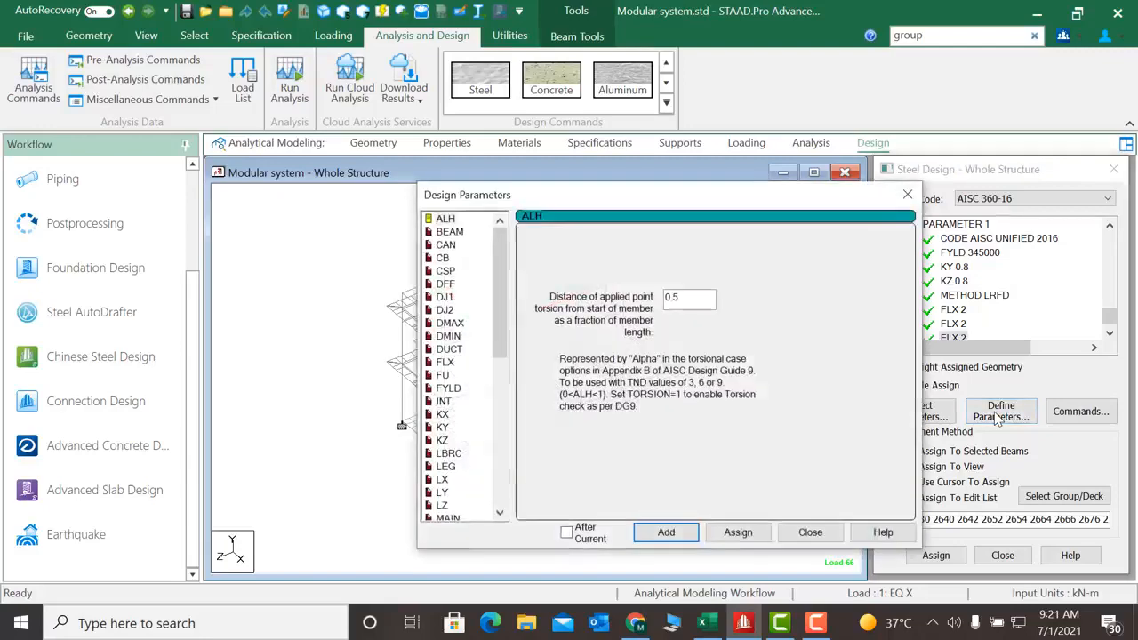
click(910, 195)
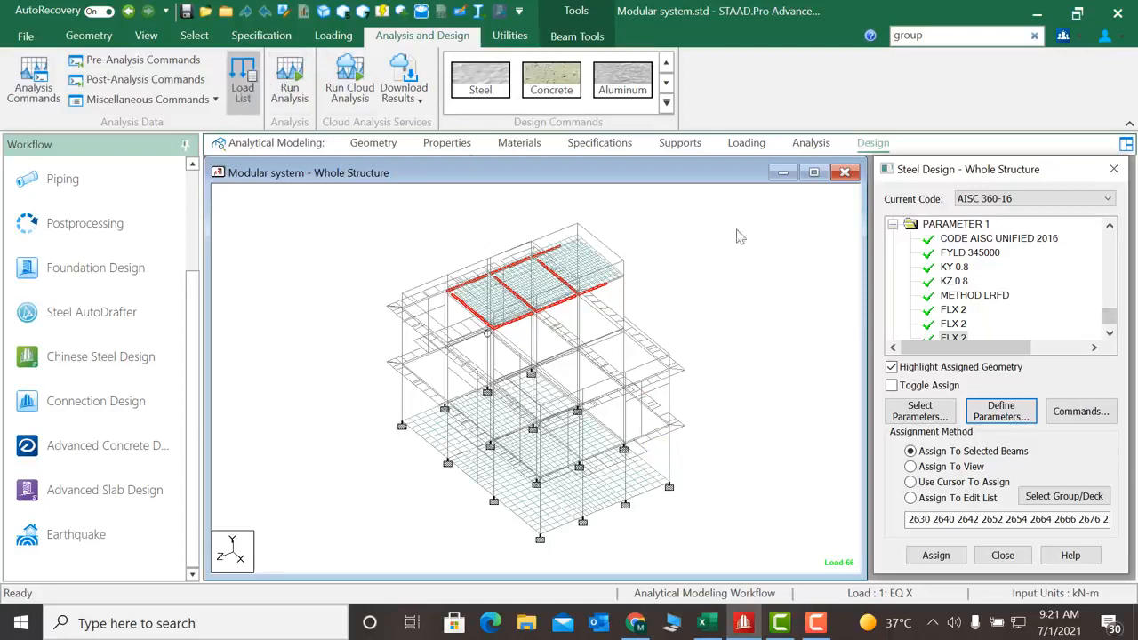
- Add a load list containing 66: SPECIAL SEISMIC 1 and 67: SPECIAL SEISMIC 2 to the steel design commands
scroll(1112, 321, down, 1)
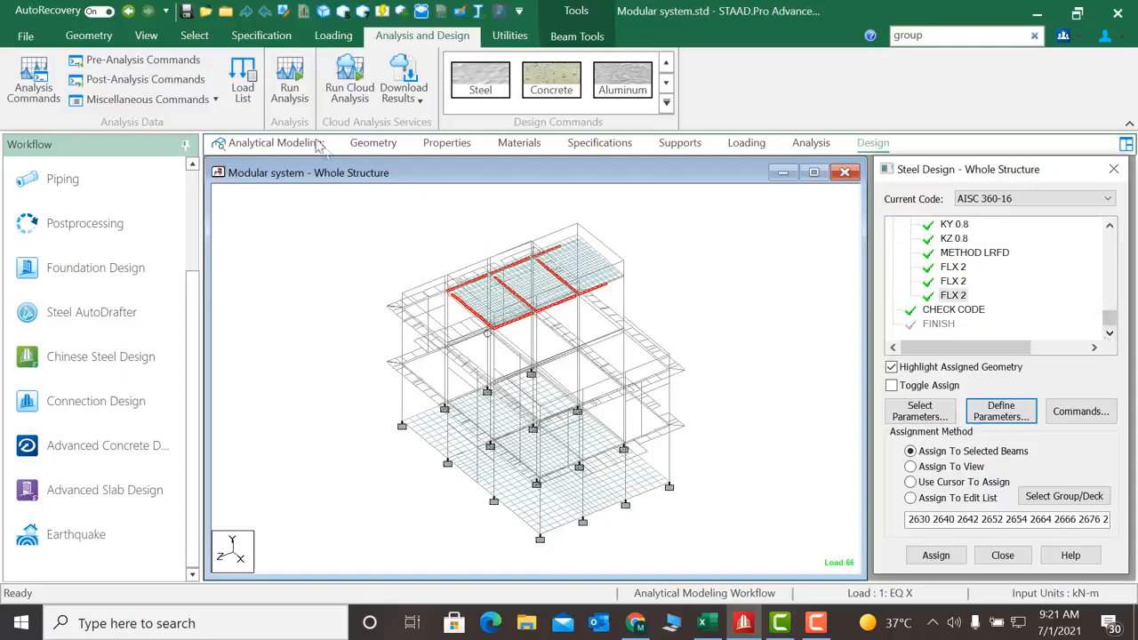
click(244, 89)
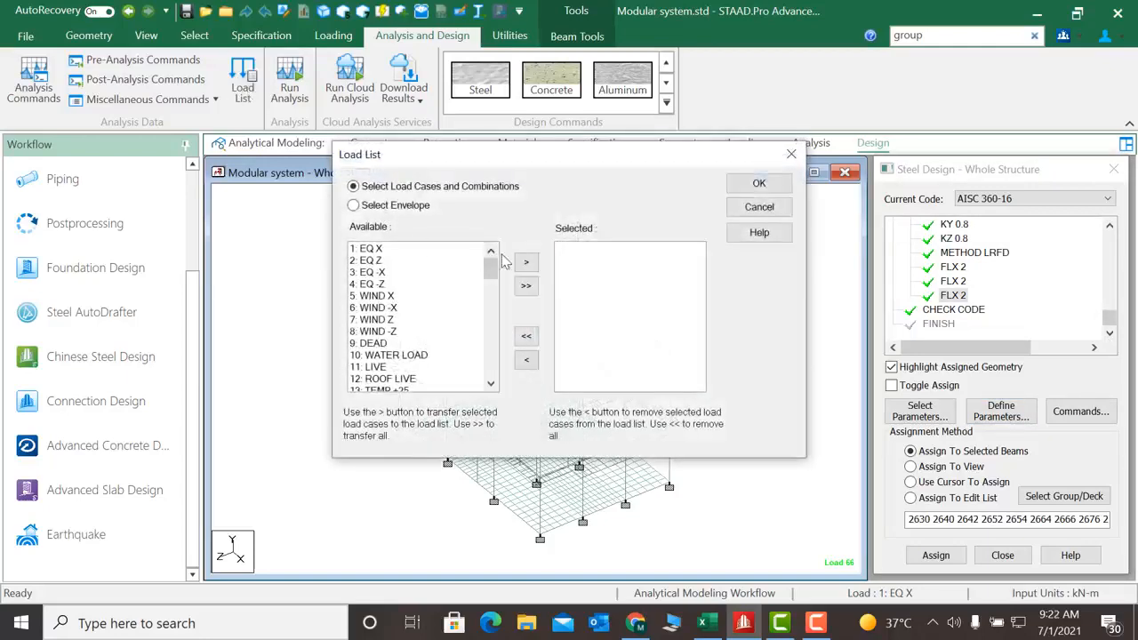
drag(504, 260, 437, 380)
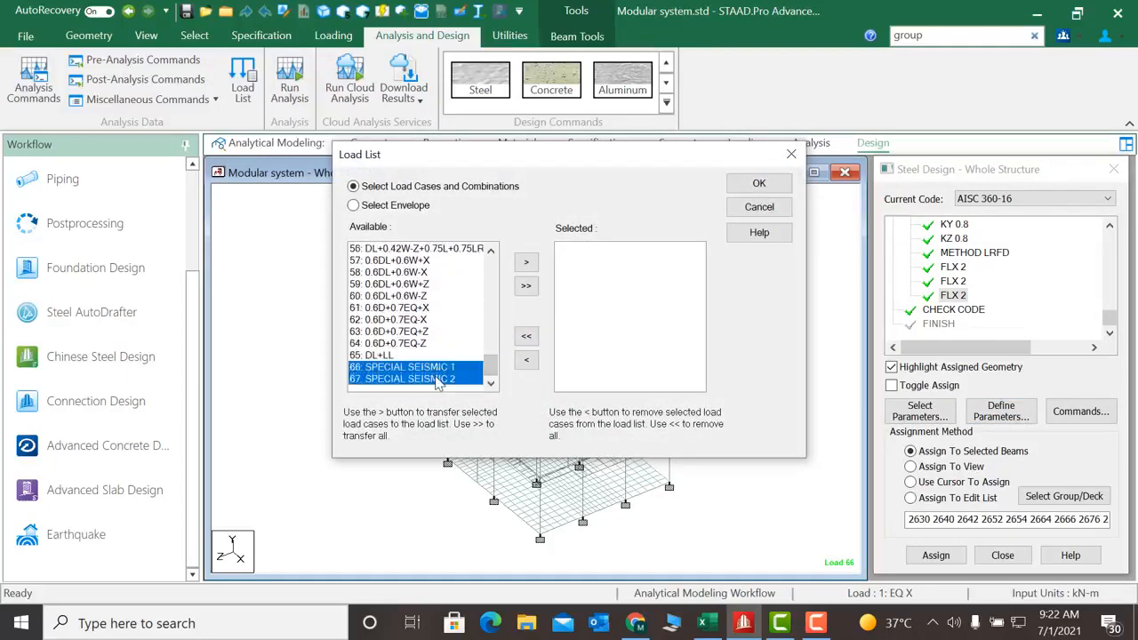
click(524, 265)
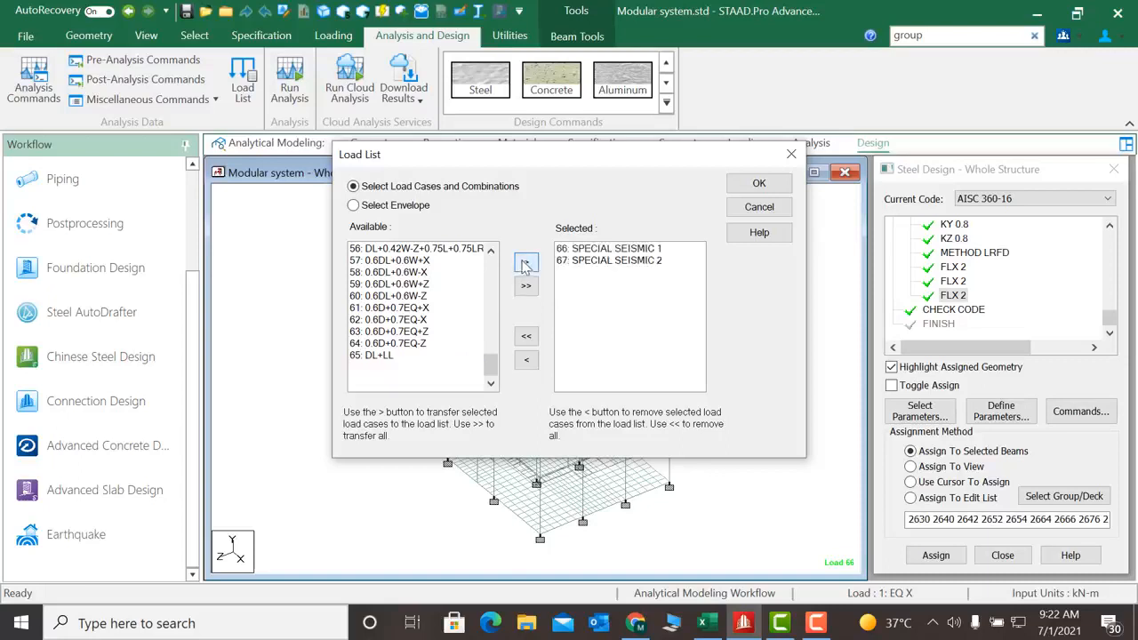
click(759, 184)
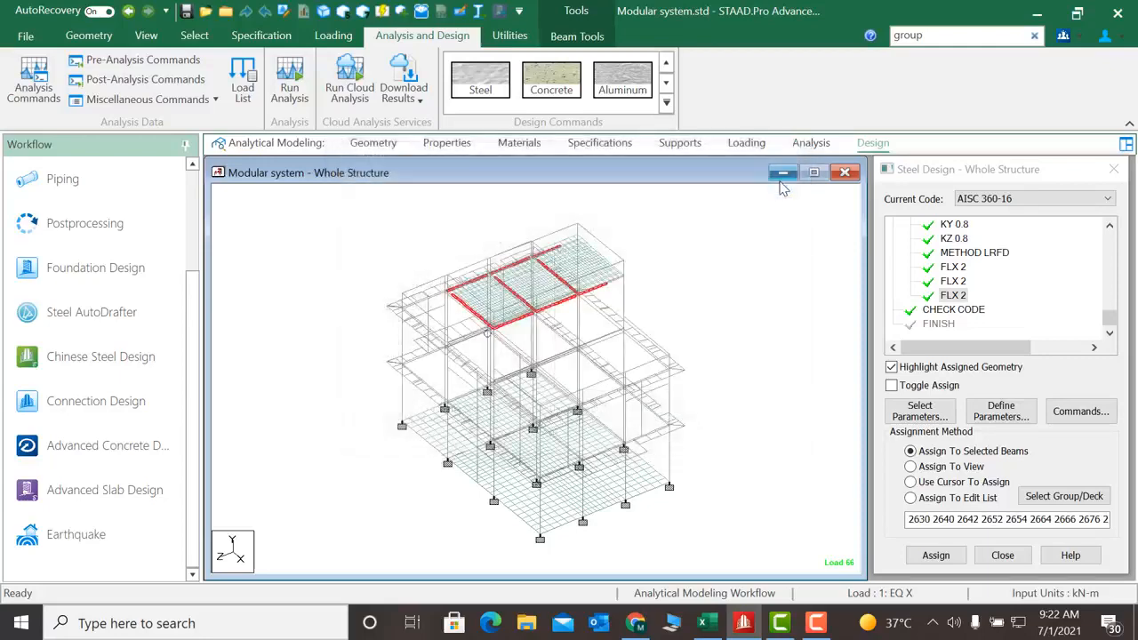
- Inspect the LOAD LIST entry after CHECK CODE in the steel design tree and look again at the design parameter definitions
click(1109, 336)
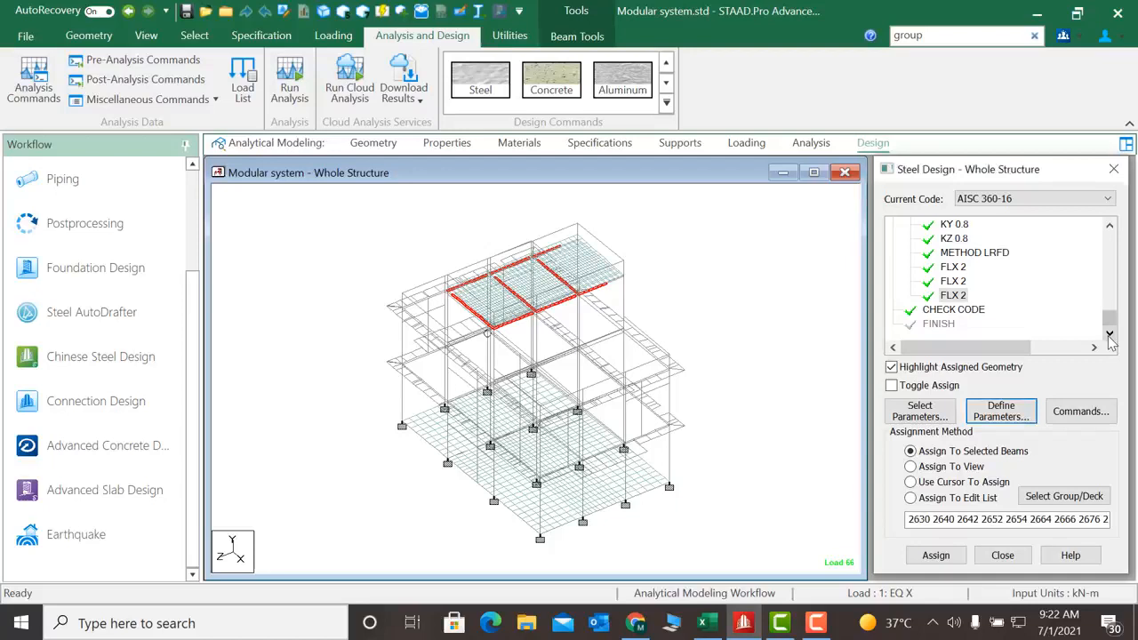
mouse_move(1109, 321)
mouse_down()
mouse_move(1108, 308)
mouse_move(1108, 317)
mouse_up()
click(964, 325)
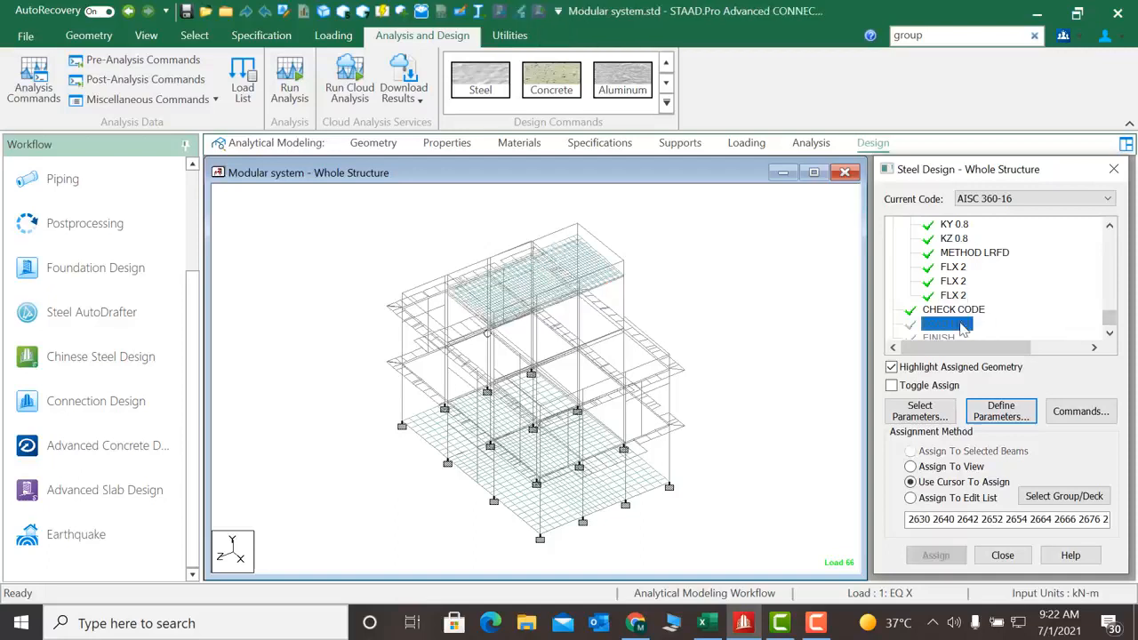
scroll(960, 323, up, 1)
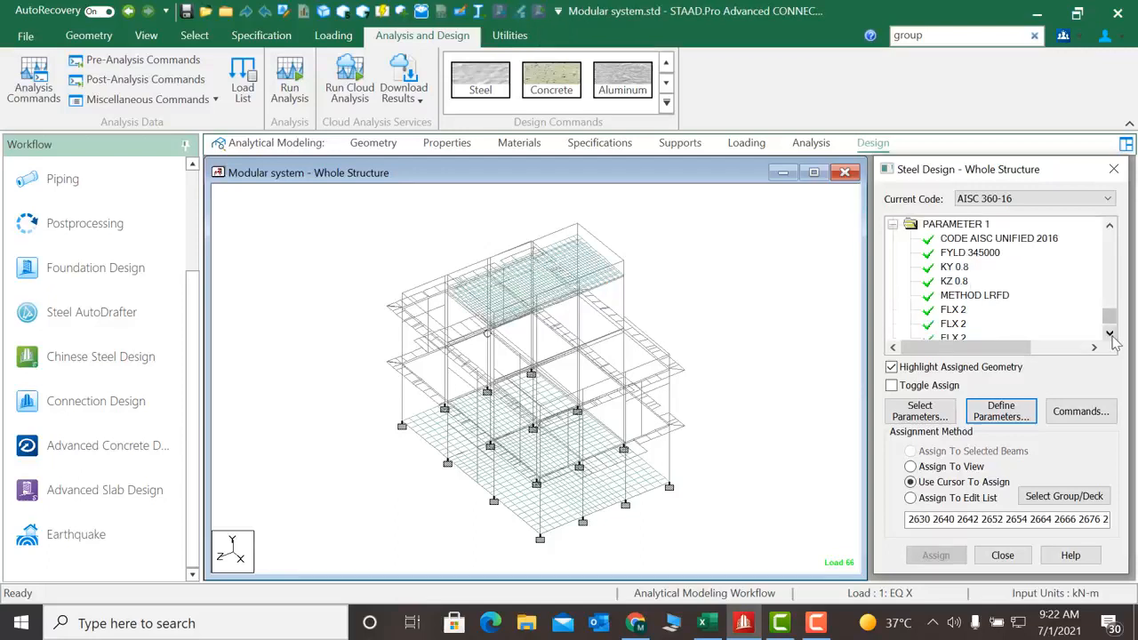
scroll(1112, 336, down, 1)
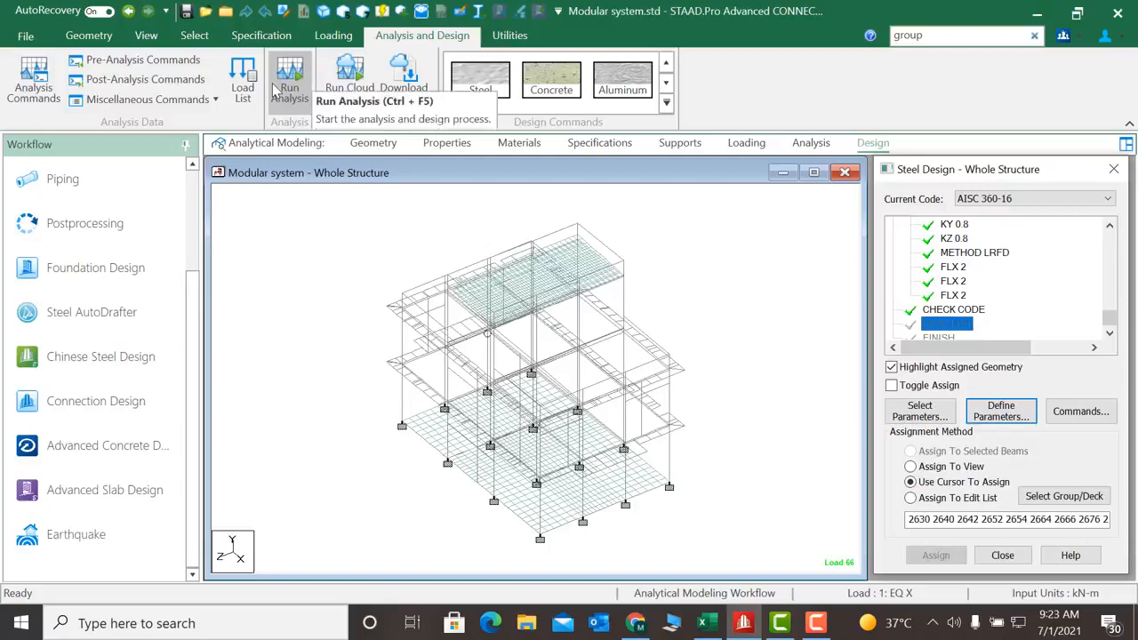
click(1009, 422)
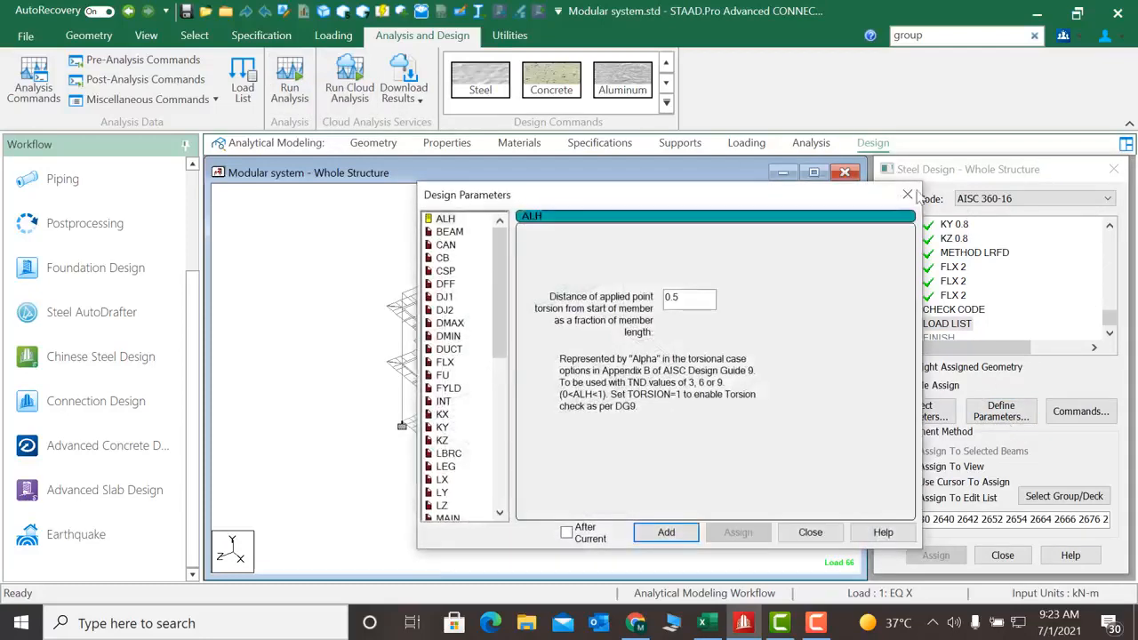
click(908, 197)
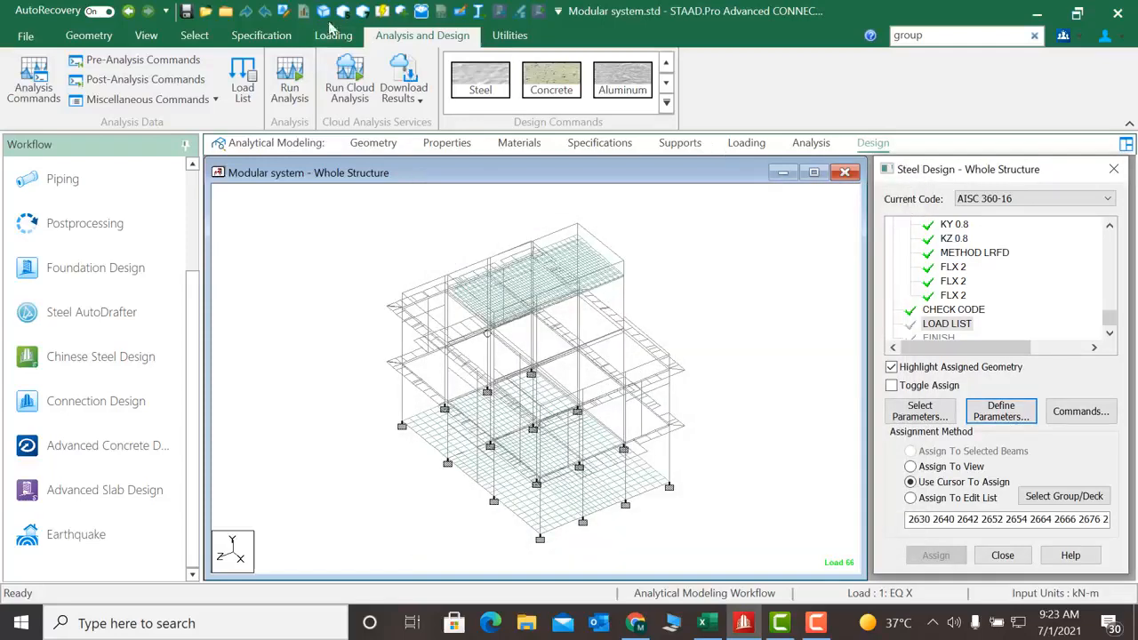
- Save the modified structure and open its command file in the editor at the PARAMETER 1 block
click(284, 11)
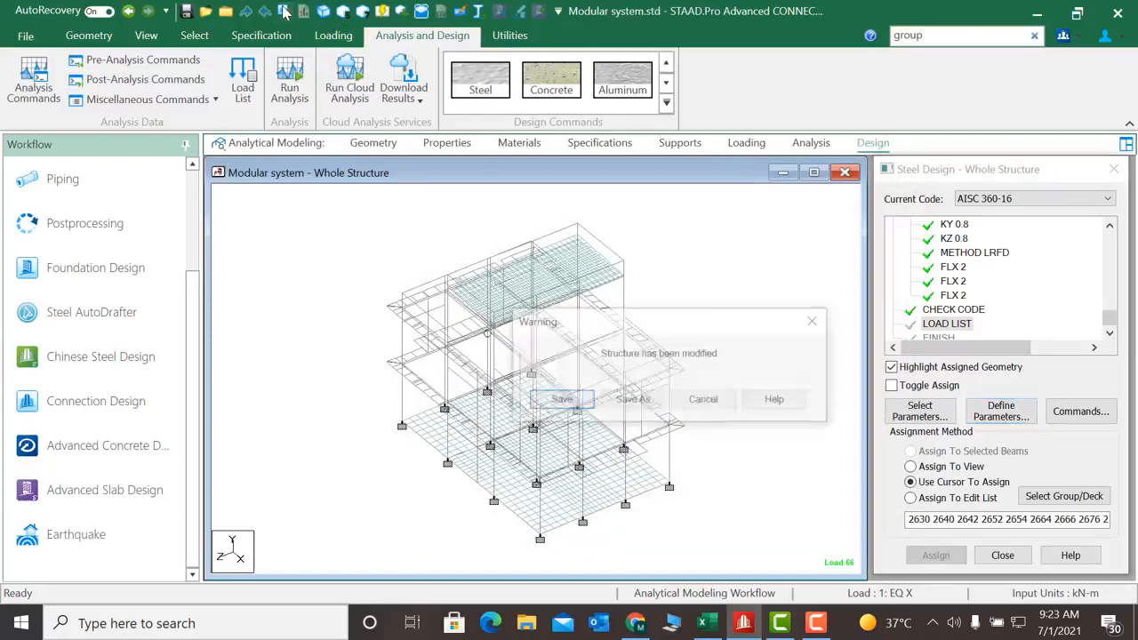
click(555, 400)
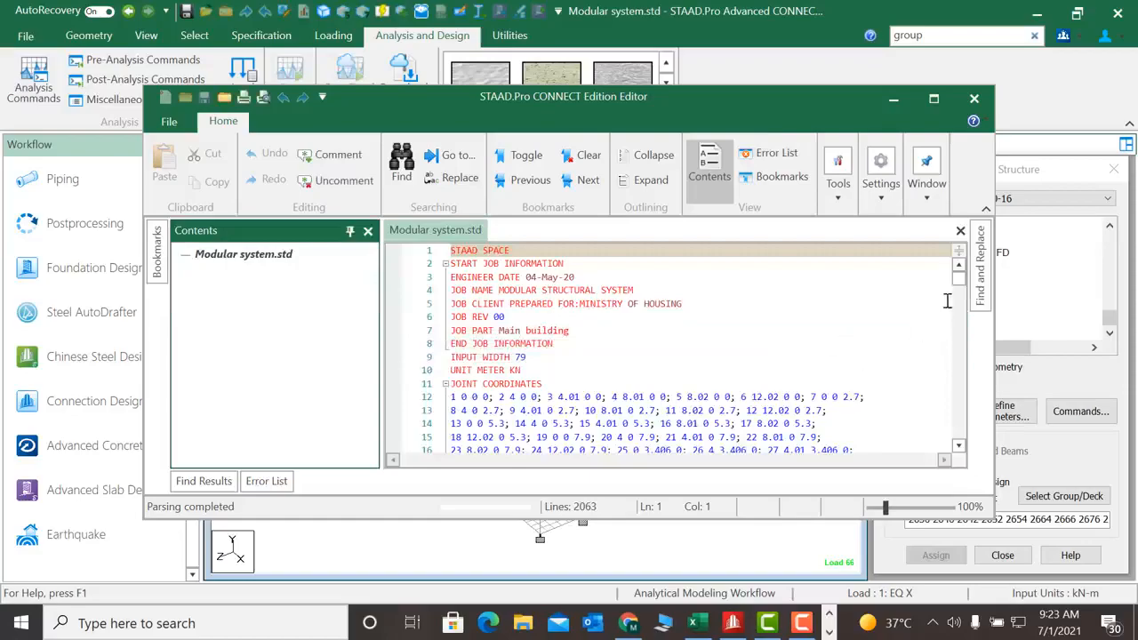
drag(960, 283, 851, 400)
scroll(852, 400, down, 20)
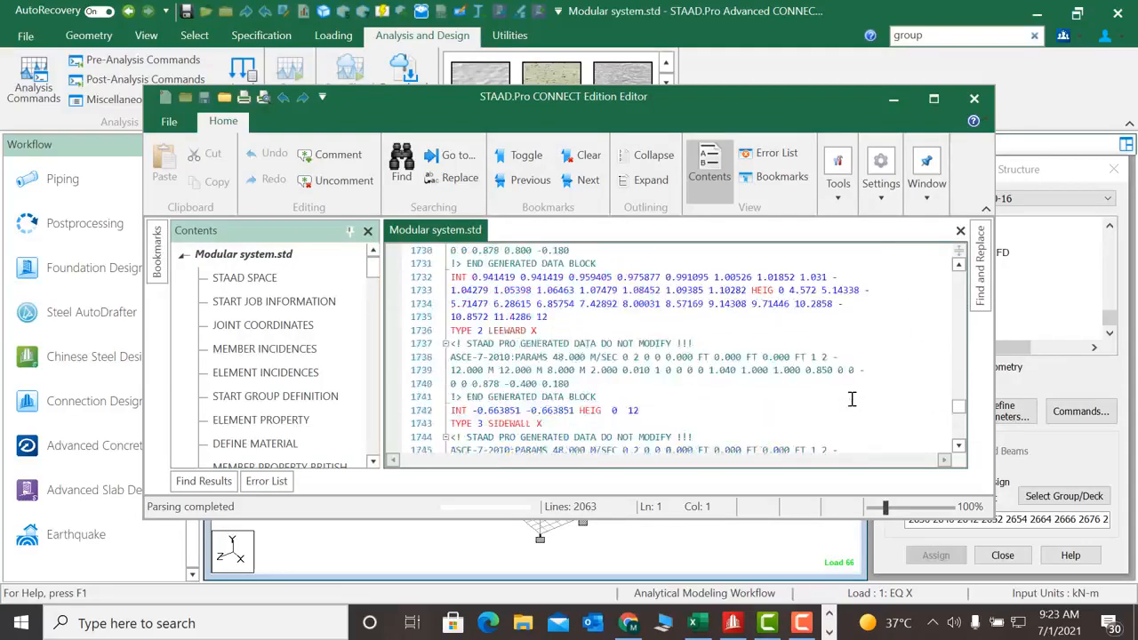
drag(959, 409, 958, 434)
scroll(831, 396, up, 10)
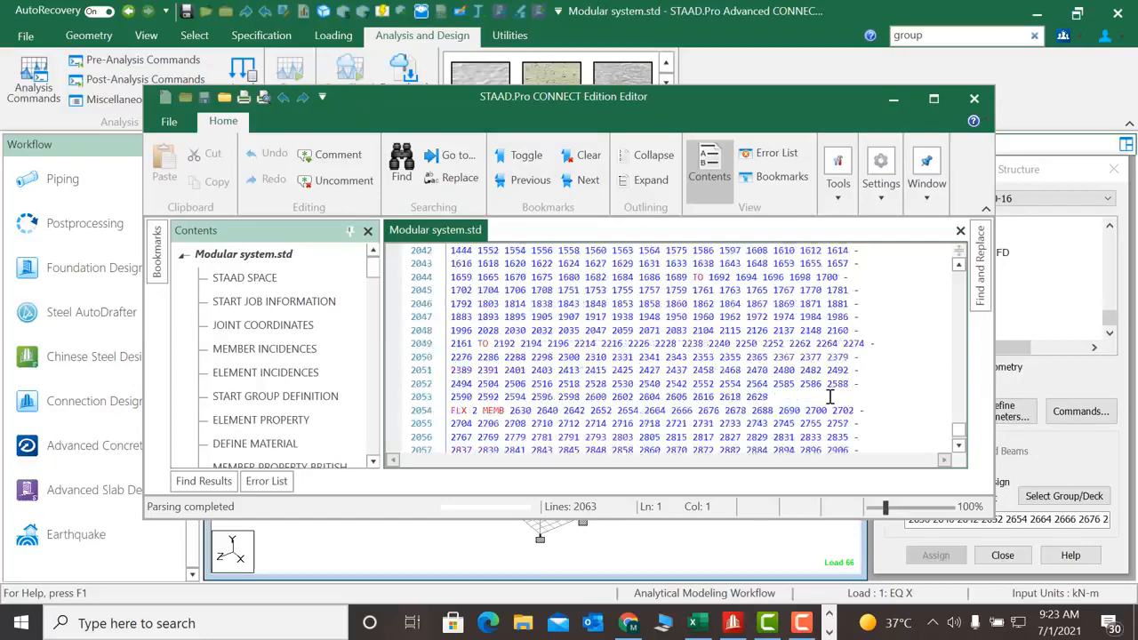
scroll(831, 397, up, 4)
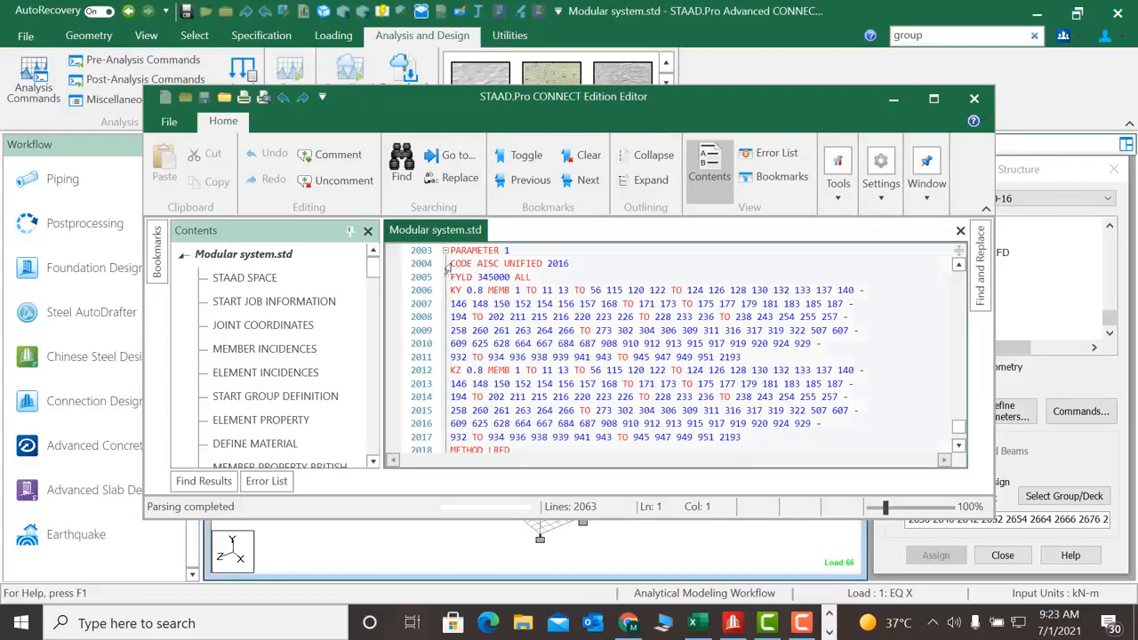
- Copy the steel design parameter lines from CODE AISC UNIFIED 2016 through the end of the last FLX 2 member list
drag(452, 263, 551, 317)
scroll(569, 356, up, 3)
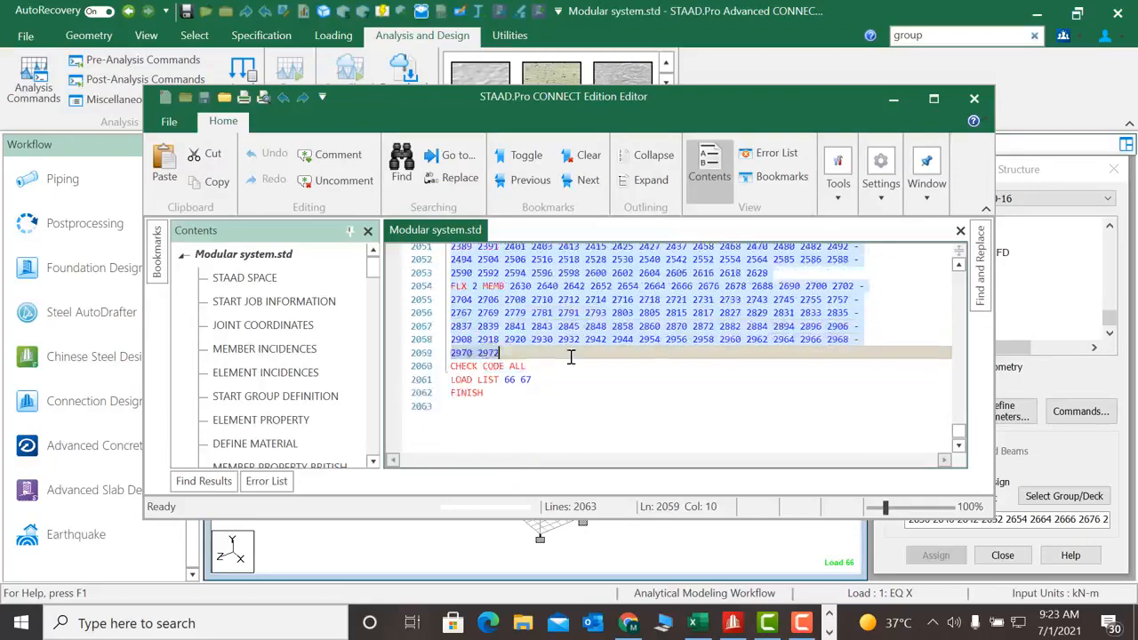
right_click(574, 367)
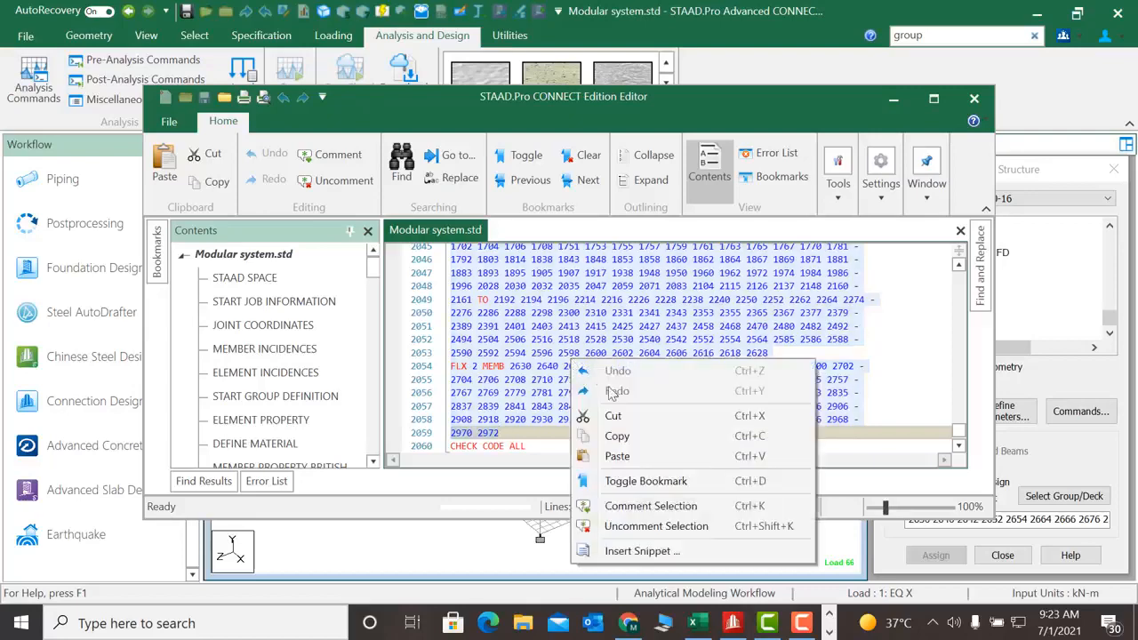
click(609, 434)
scroll(610, 429, down, 1)
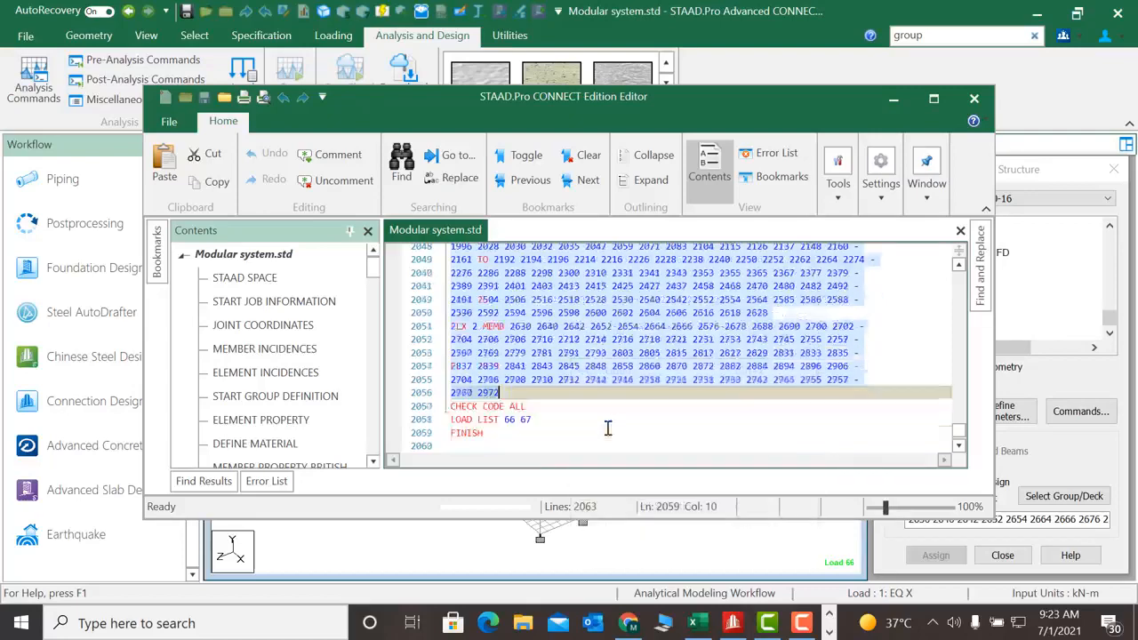
- Paste the copied parameter lines below LOAD LIST 66 67 and before FINISH, leaving one blank line above them
click(539, 420)
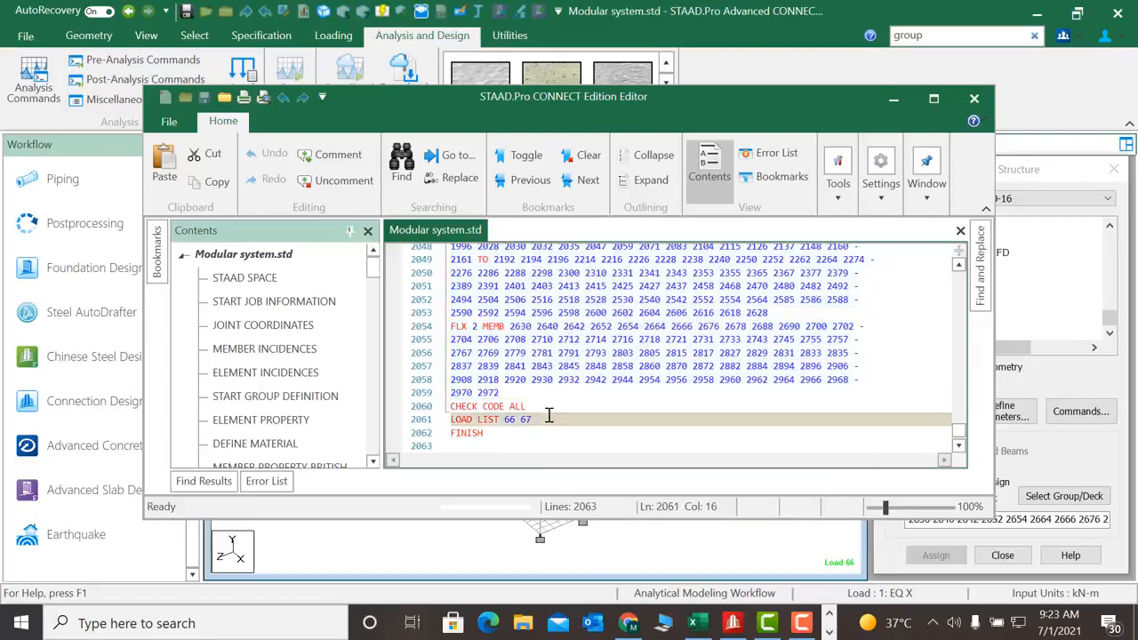
key(Return)
key(Return)
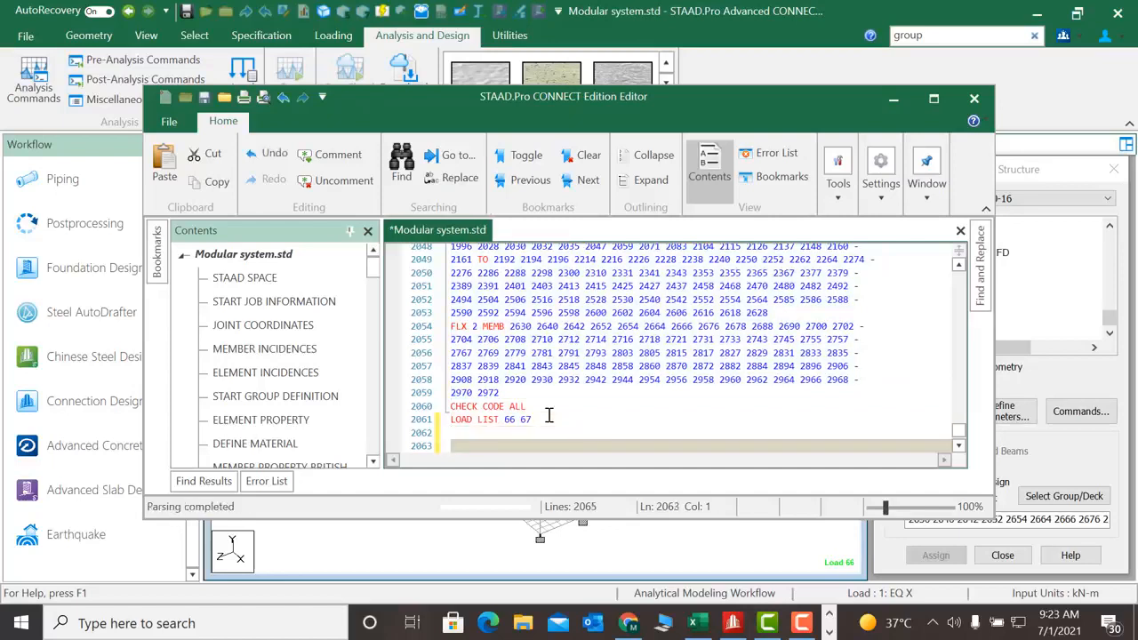
key(ctrl+v)
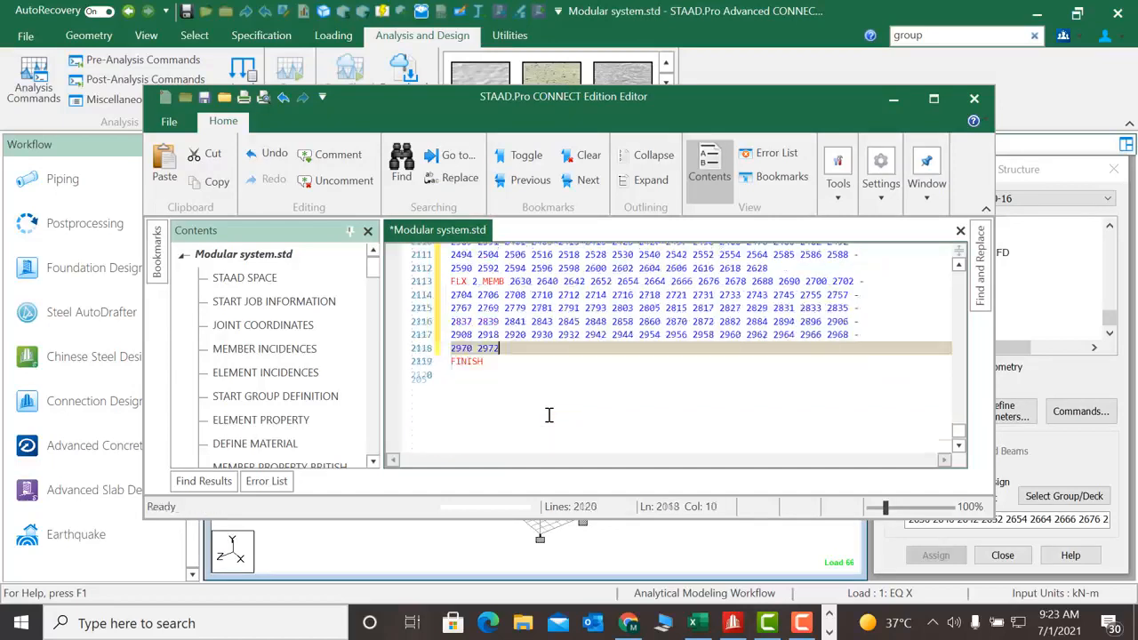
- Copy the PARAMETER 1 and CODE AISC UNIFIED 2016 lines that open the first steel design block below LOAD LIST 15 TO 38
scroll(640, 388, up, 19)
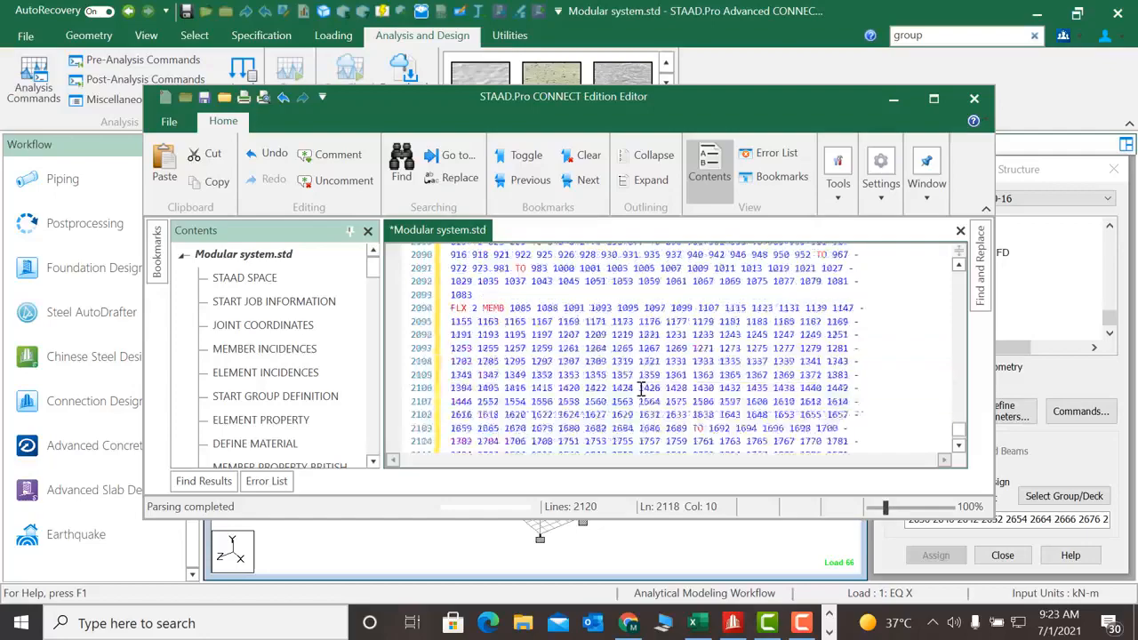
scroll(641, 389, up, 5)
scroll(640, 388, down, 4)
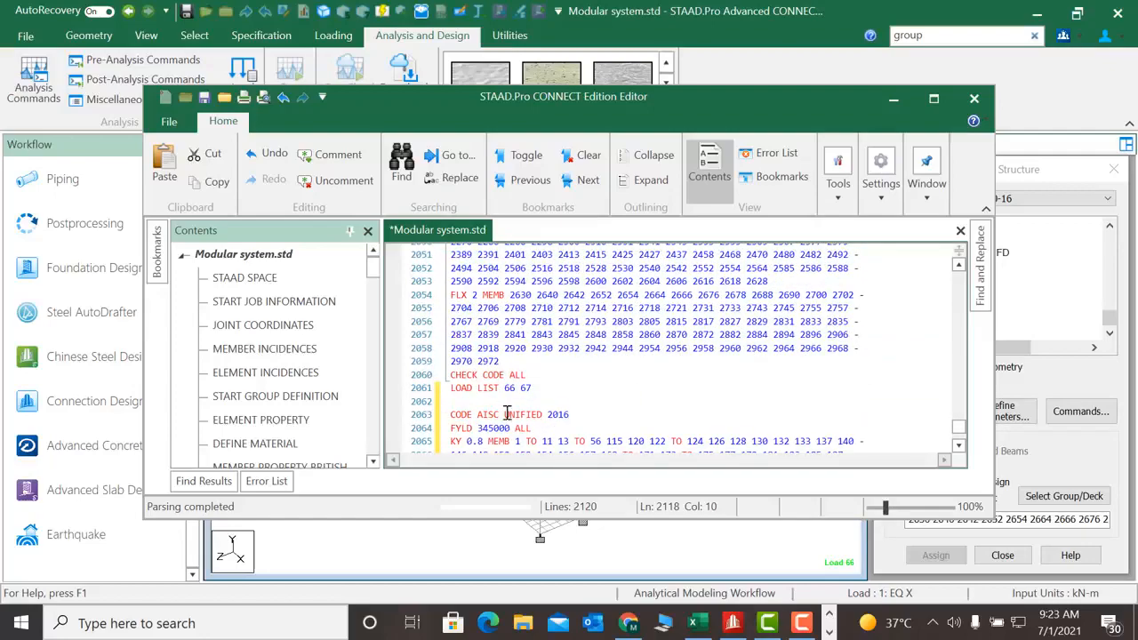
drag(570, 418, 450, 418)
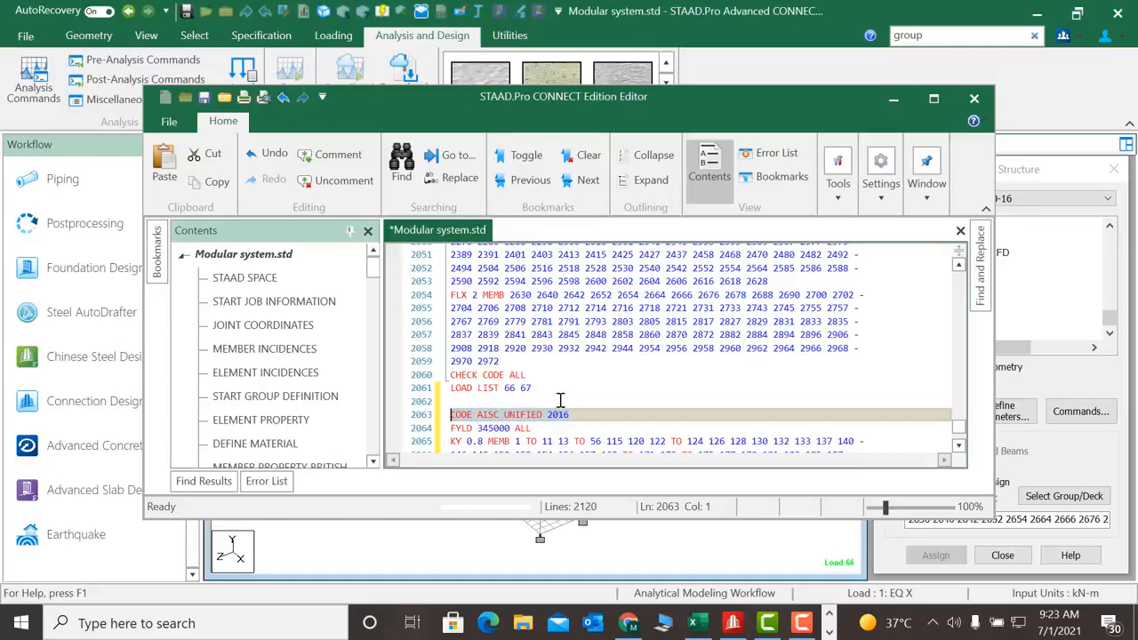
scroll(560, 400, up, 20)
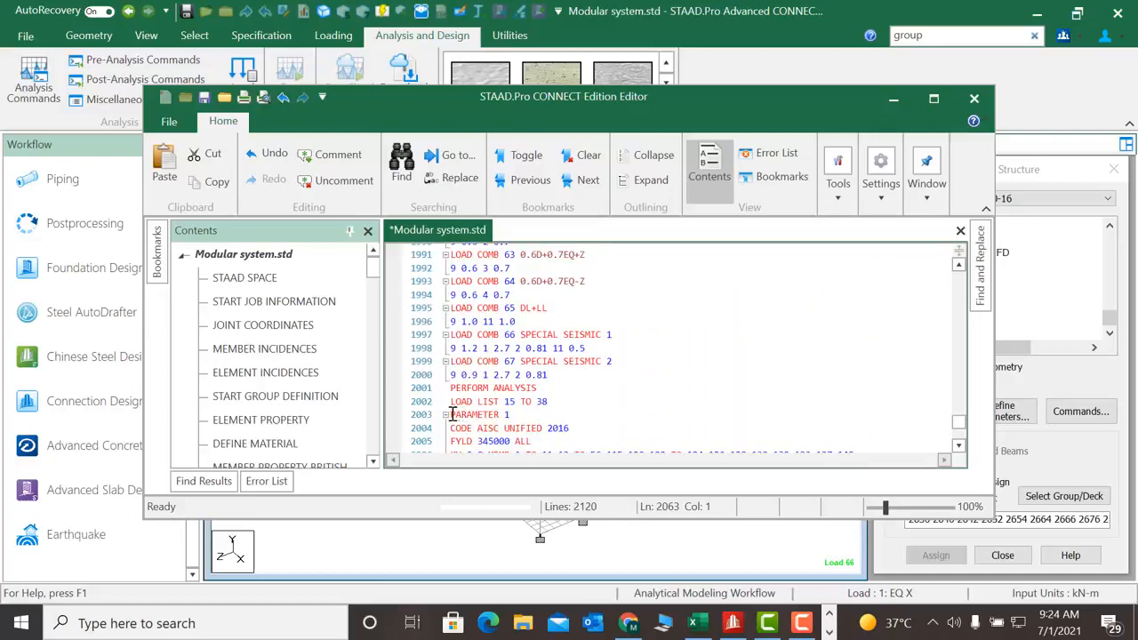
drag(451, 416, 569, 428)
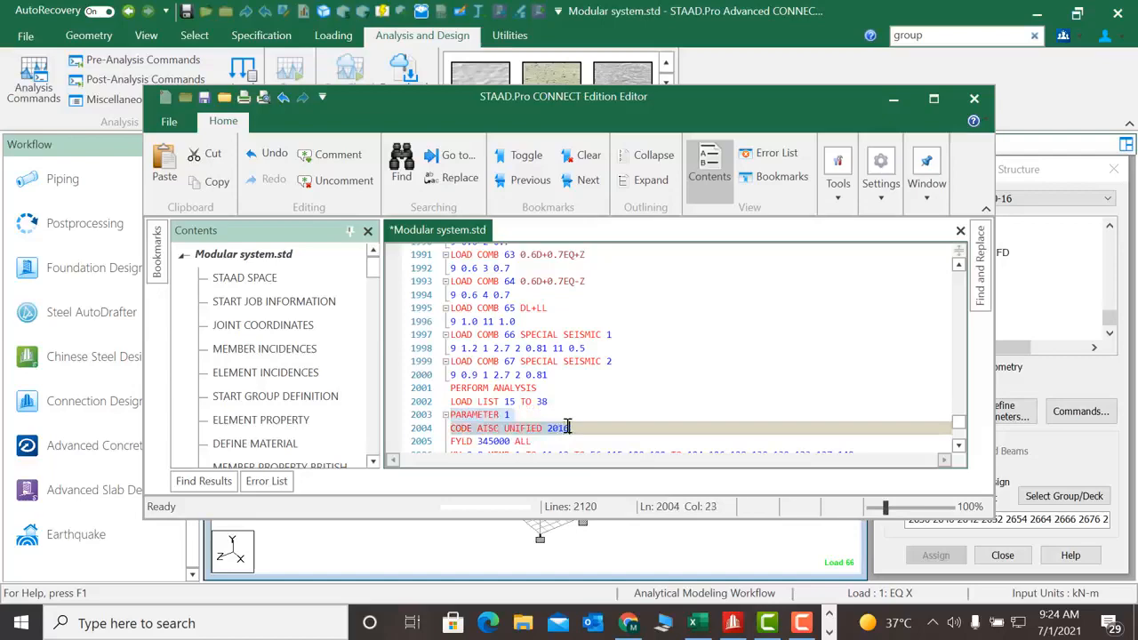
right_click(511, 433)
click(569, 295)
- Paste the PARAMETER 1 and CODE AISC UNIFIED 2016 lines on a new line directly below LOAD LIST 66 67
scroll(587, 410, down, 17)
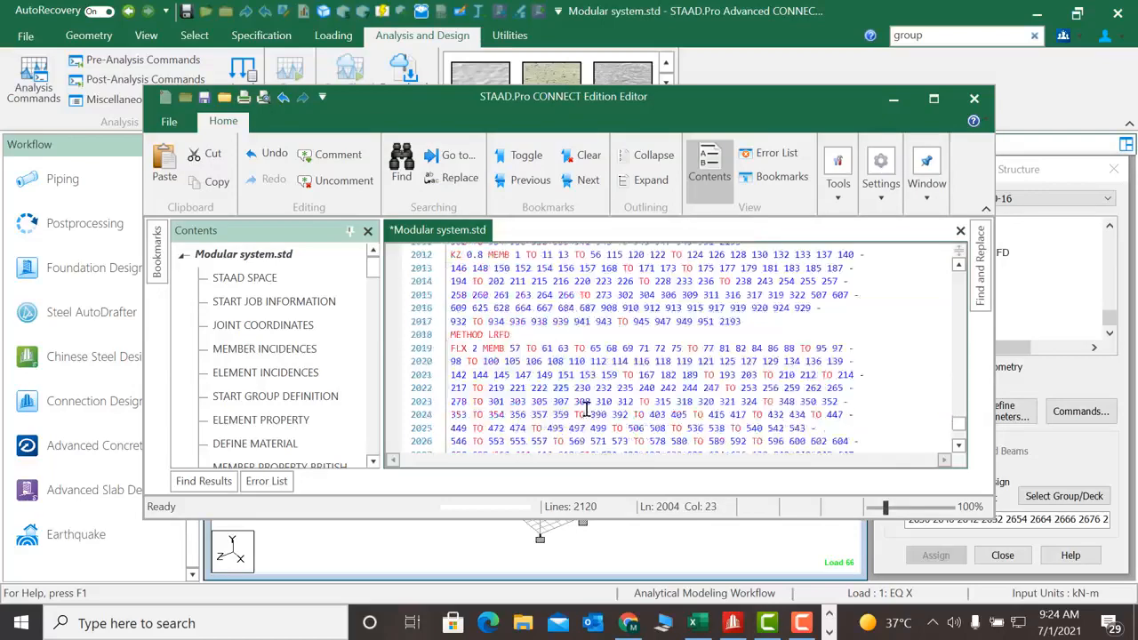
scroll(587, 411, down, 5)
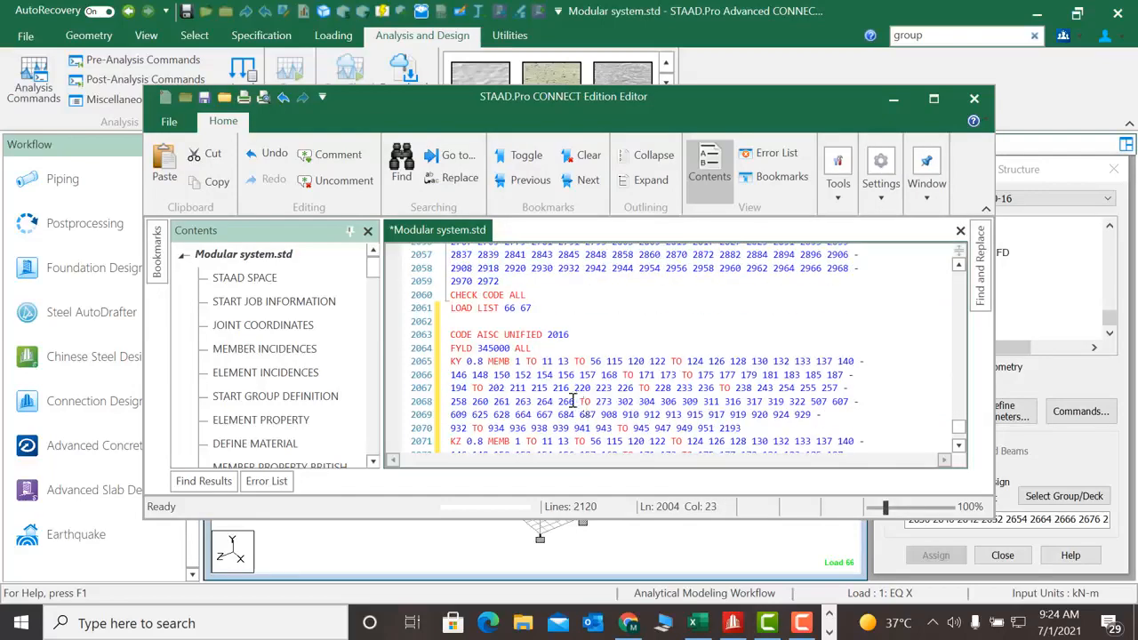
click(559, 310)
key(Return)
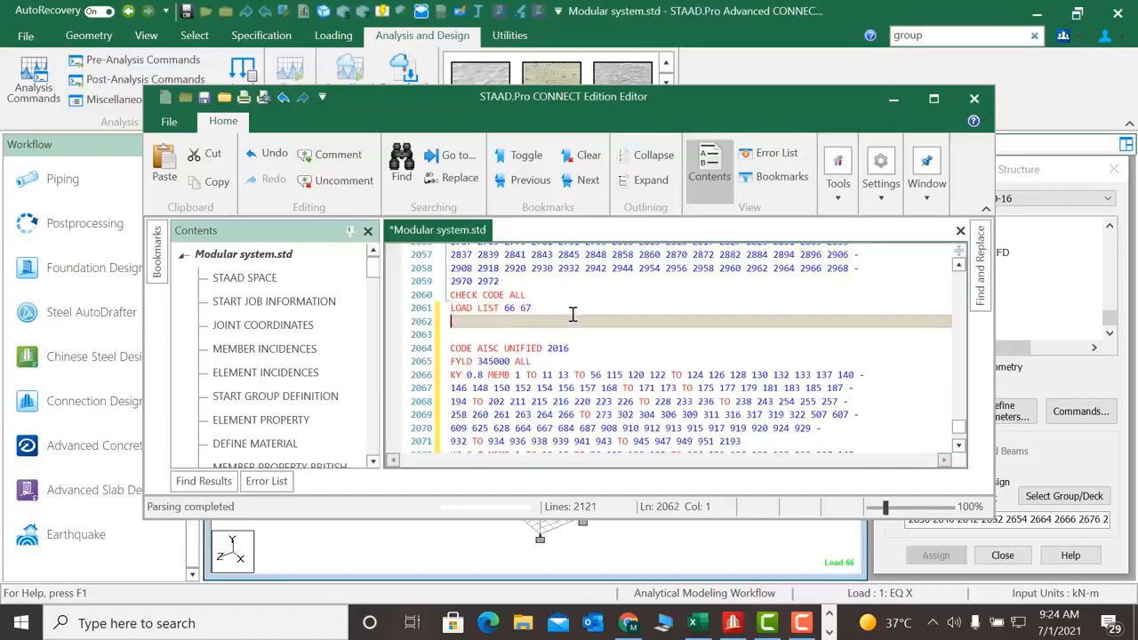
key(ctrl+v)
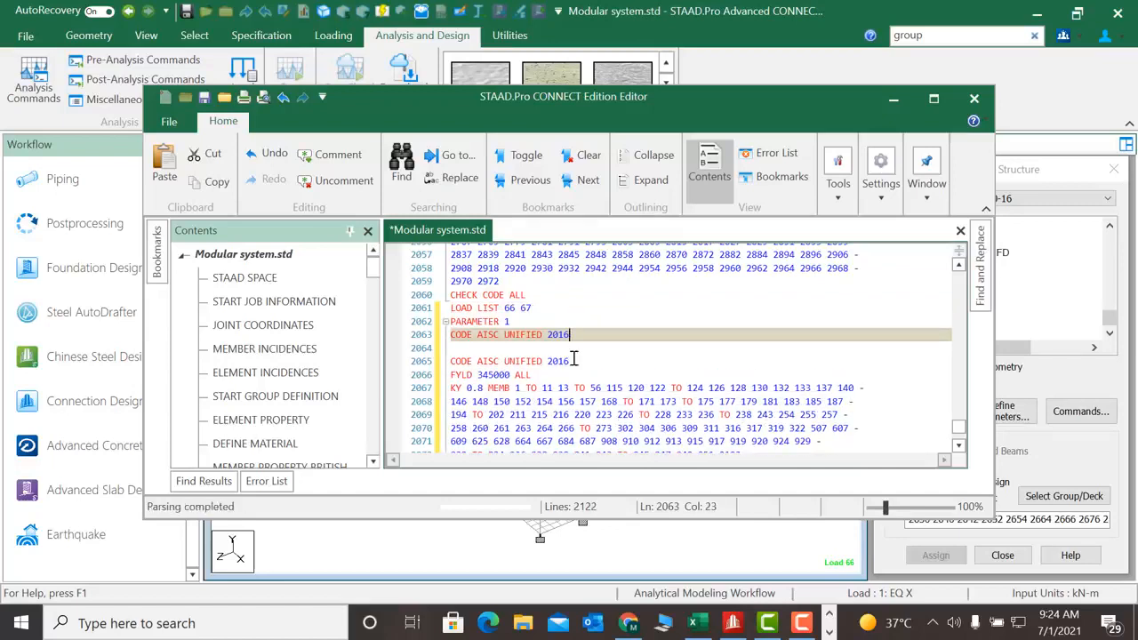
- Delete the duplicate CODE AISC UNIFIED 2016 line and the blank line above FYLD 345000 ALL in the pasted block
click(573, 358)
click(448, 361)
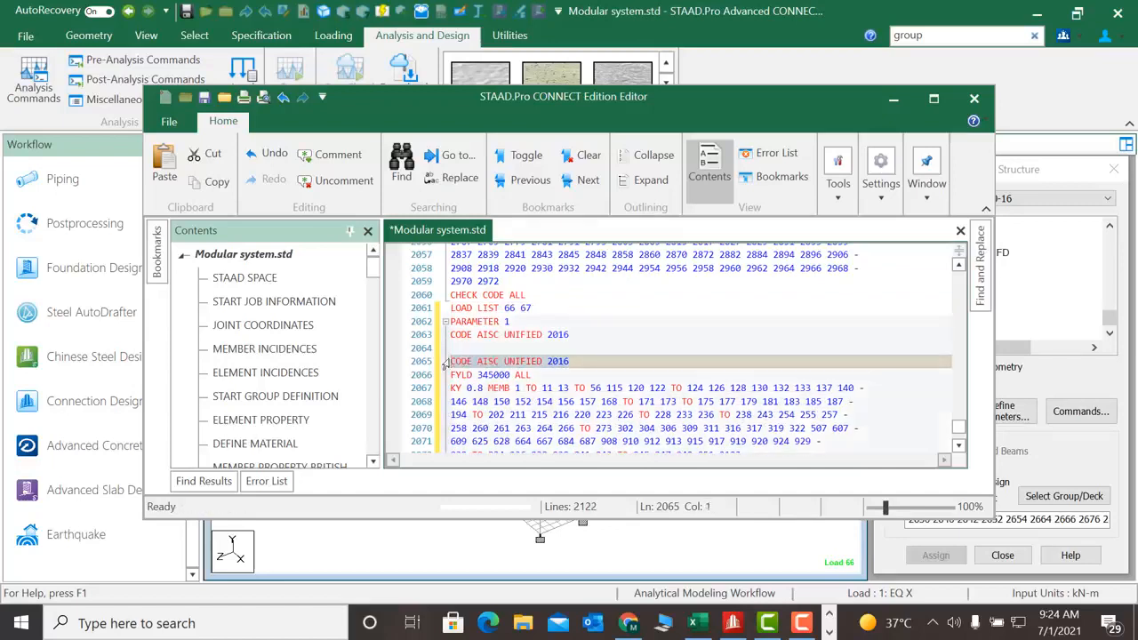
key(shift+End)
key(BackSpace)
key(BackSpace)
key(BackSpace)
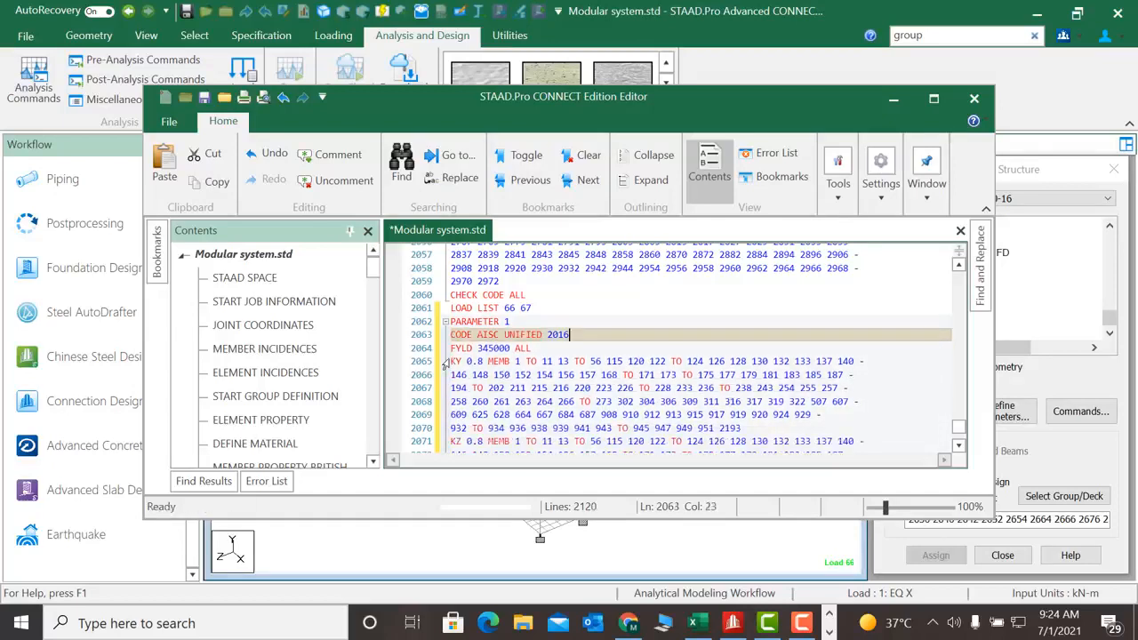
- Renumber the pasted design block below LOAD LIST 66 67 as PARAMETER 2 and review its lines down to FINISH
click(505, 322)
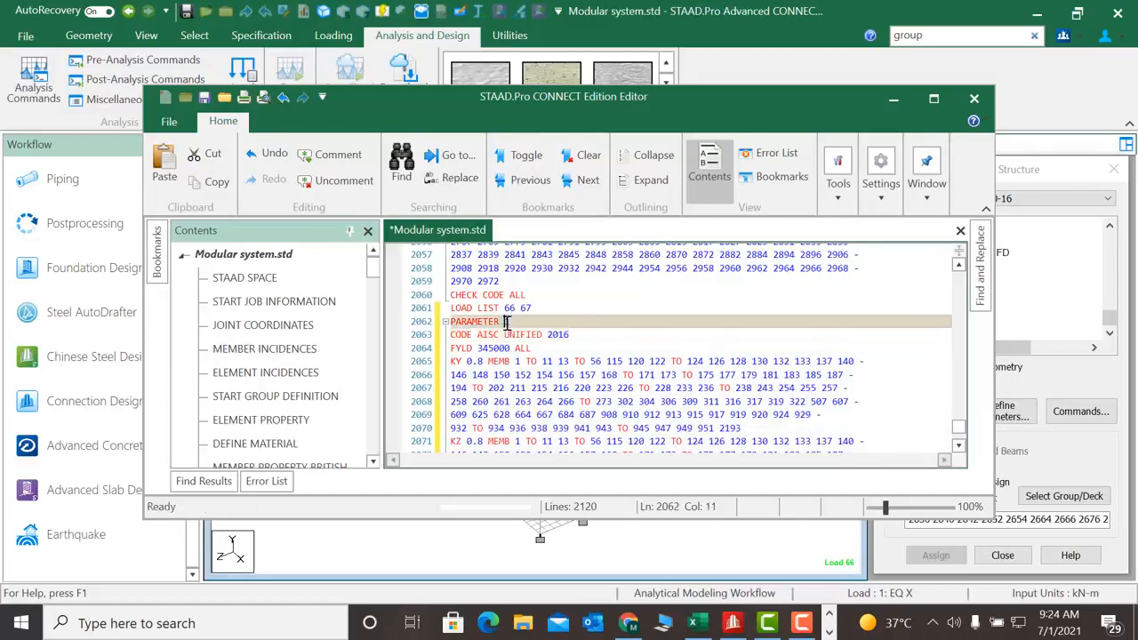
scroll(569, 365, down, 15)
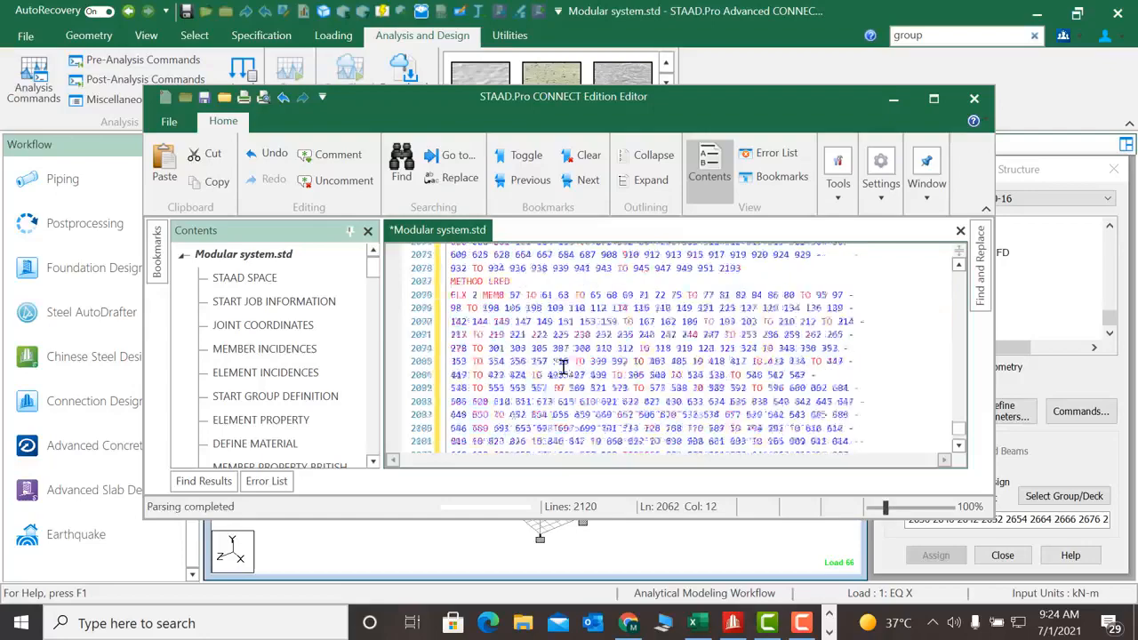
scroll(851, 415, down, 6)
scroll(851, 415, up, 7)
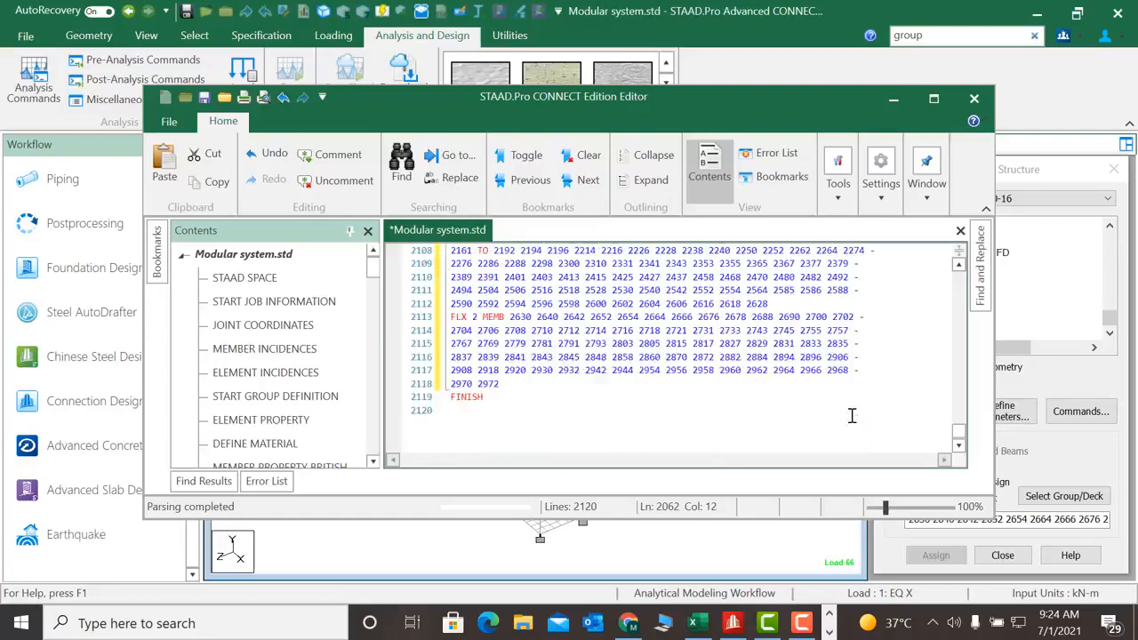
scroll(851, 415, up, 12)
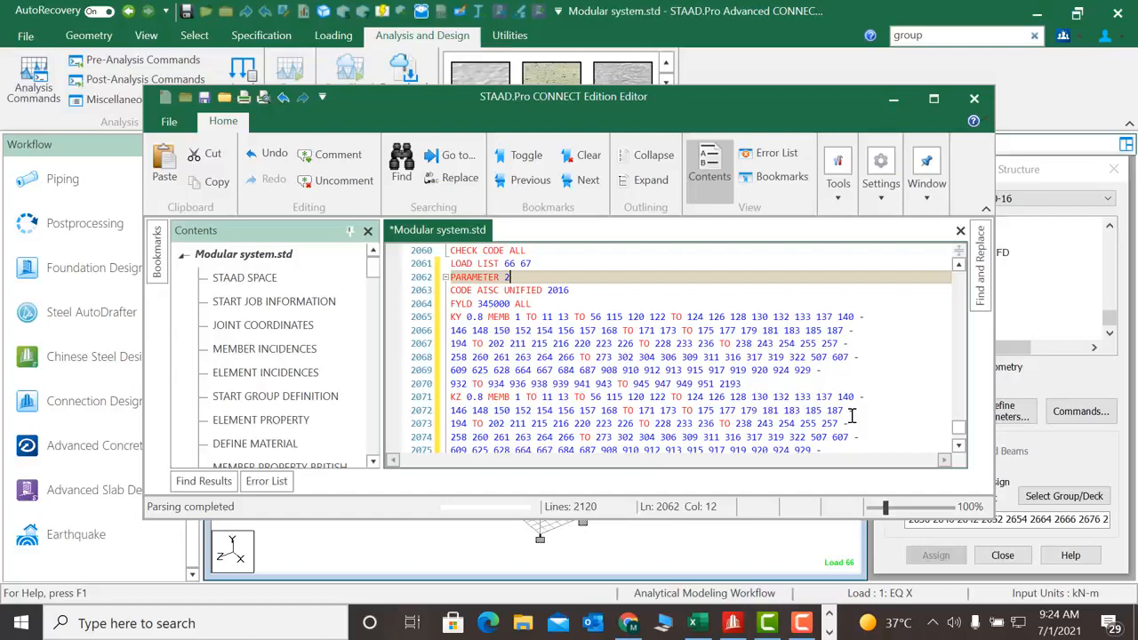
scroll(851, 415, up, 1)
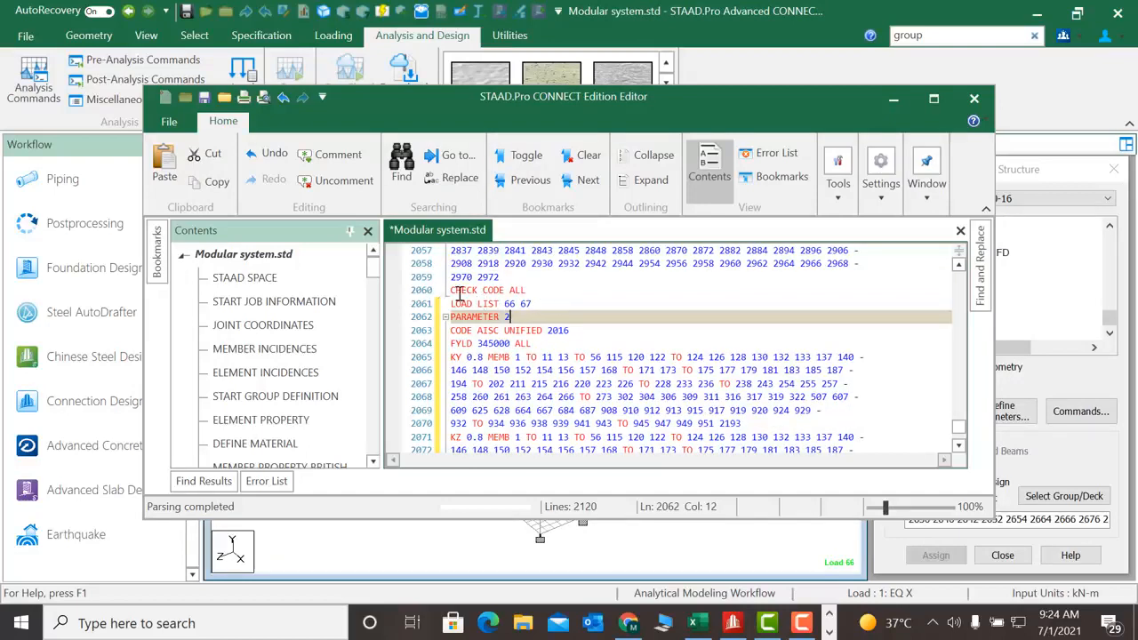
- Check the end of the second parameter block, save the command file and close the editor to return to the model
scroll(540, 365, down, 17)
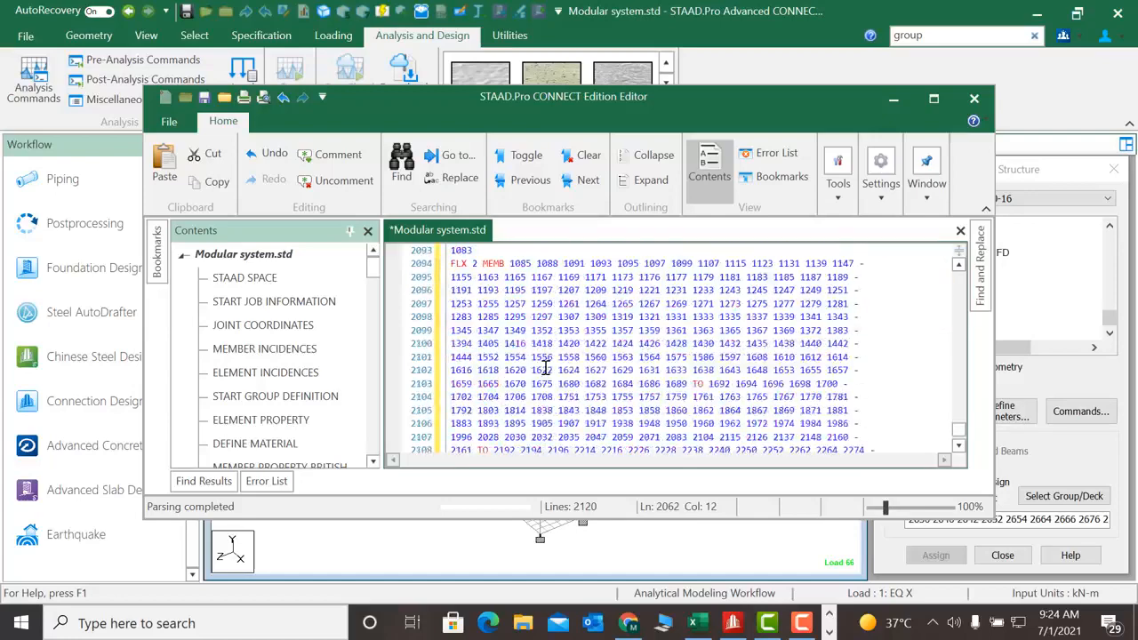
click(503, 384)
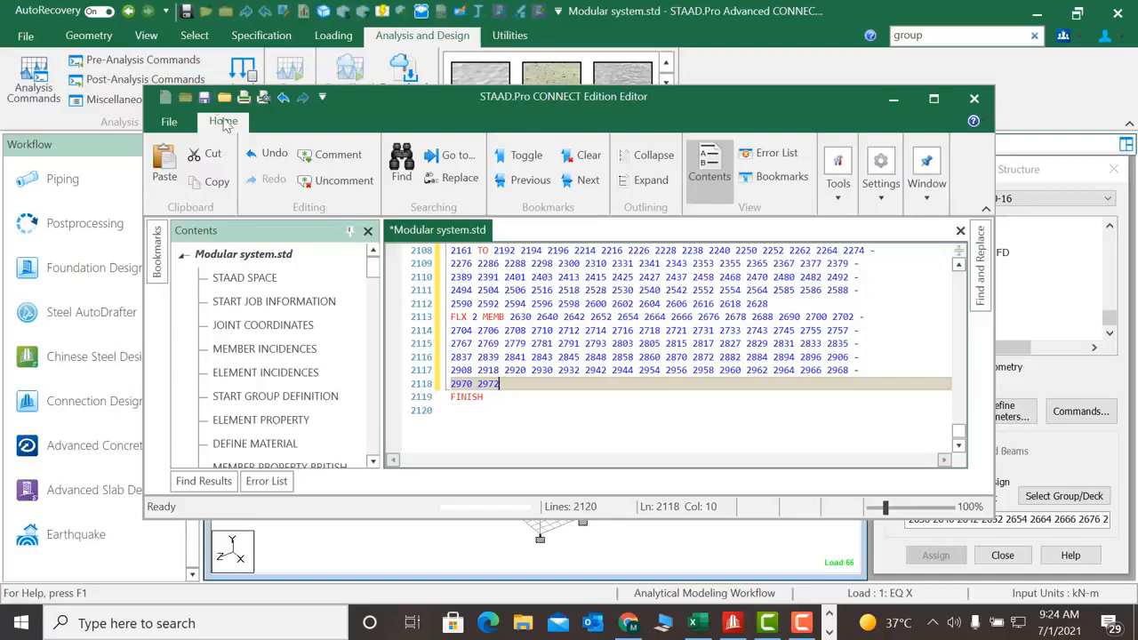
click(973, 99)
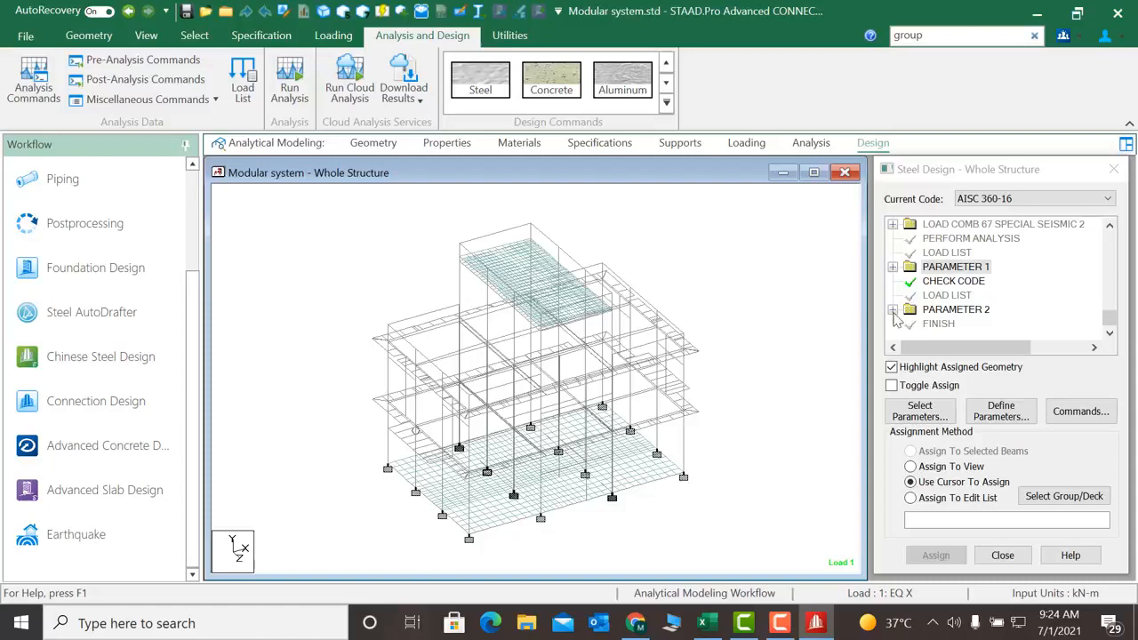
- Expand PARAMETER 2 in the steel design tree and add a CHECK CODE command to the second design block
click(893, 309)
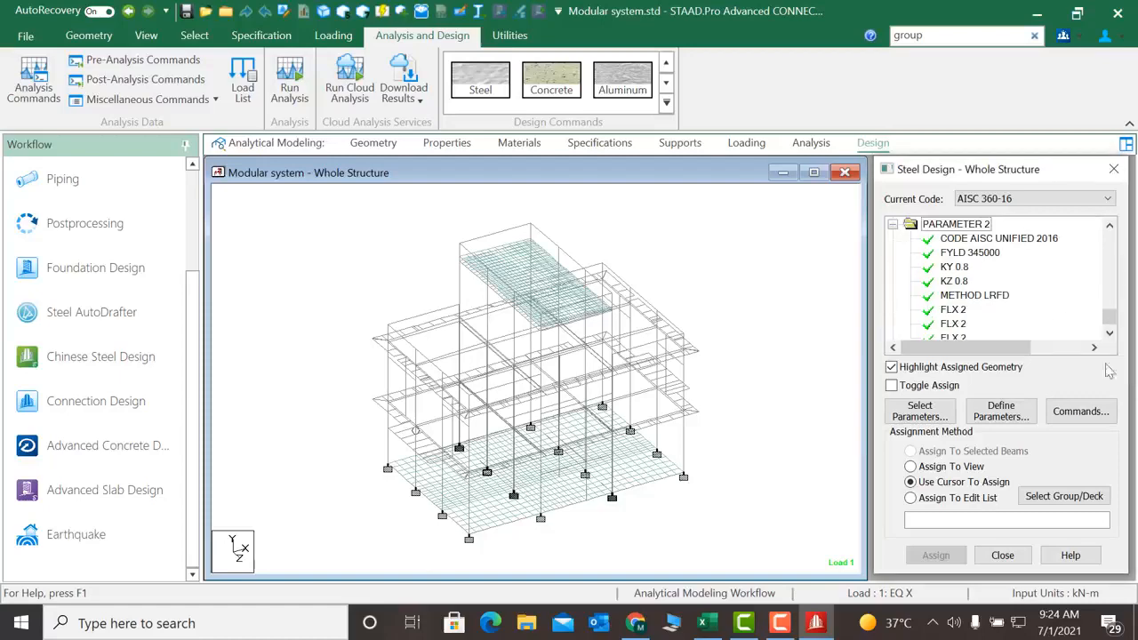
click(1081, 411)
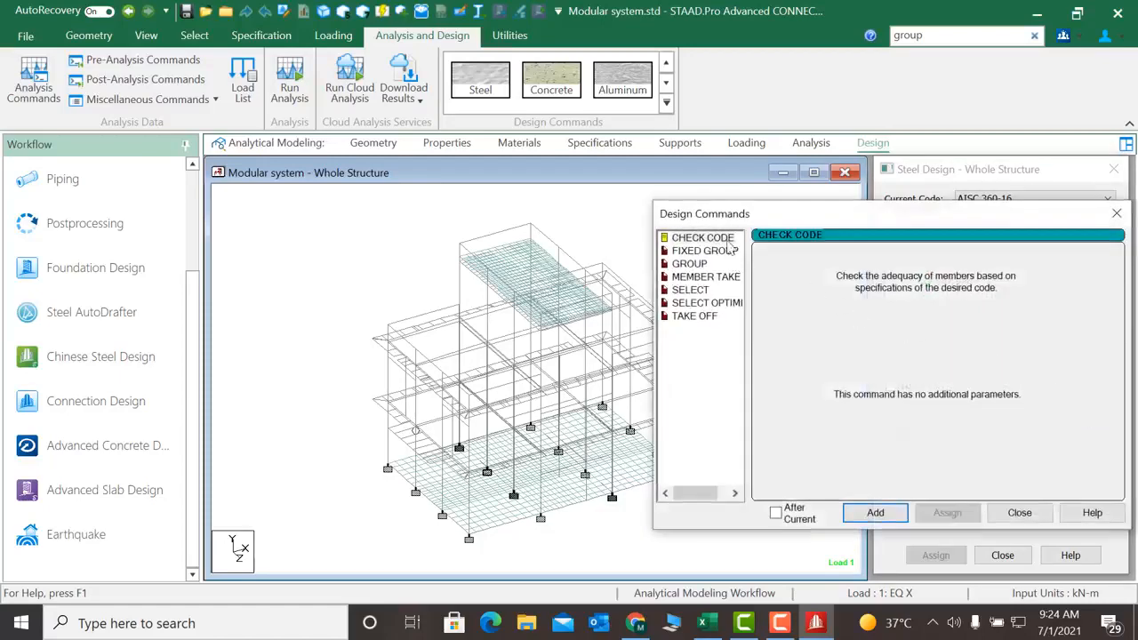
click(875, 513)
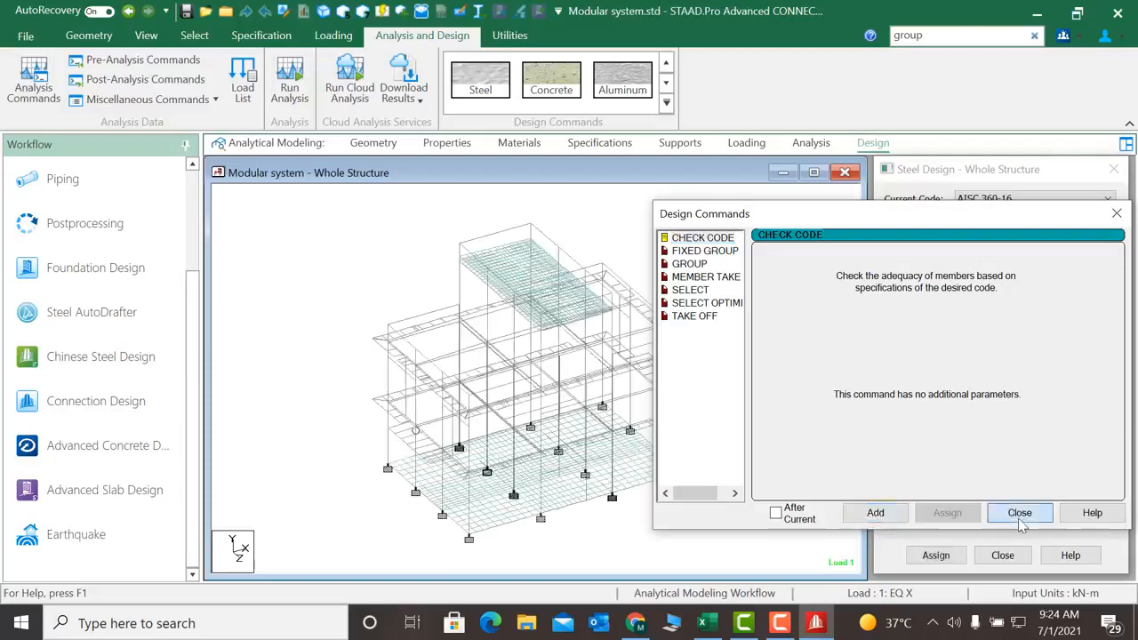
click(1020, 515)
- Assign the new CHECK CODE command to the members of the _SPECIALELEMENTS group, highlighted through the groups list
click(969, 310)
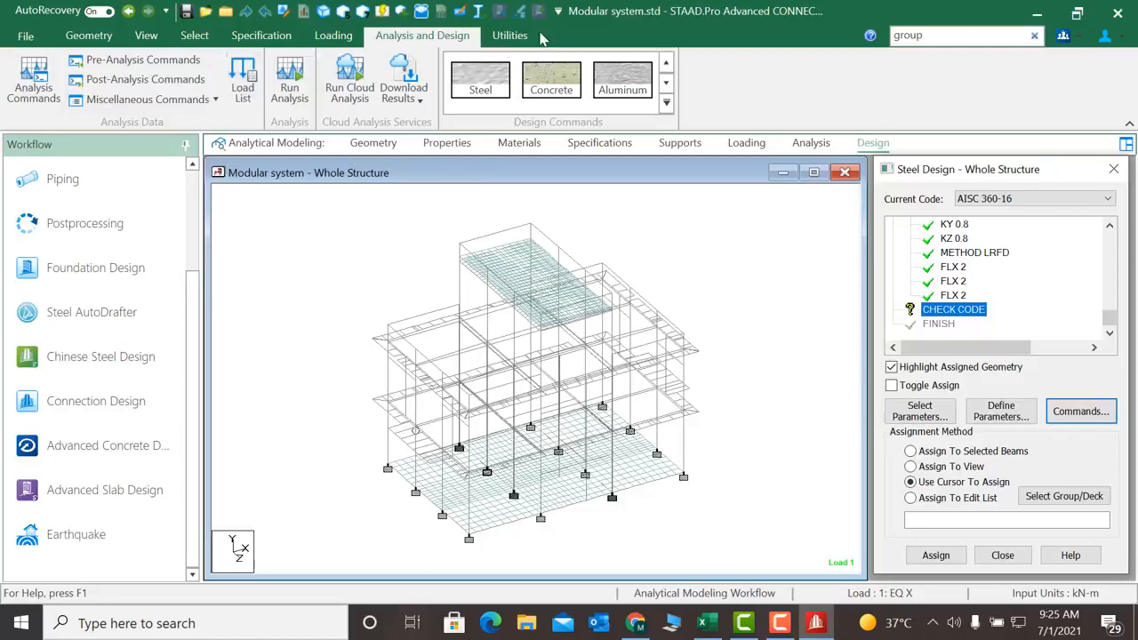
click(509, 35)
click(242, 87)
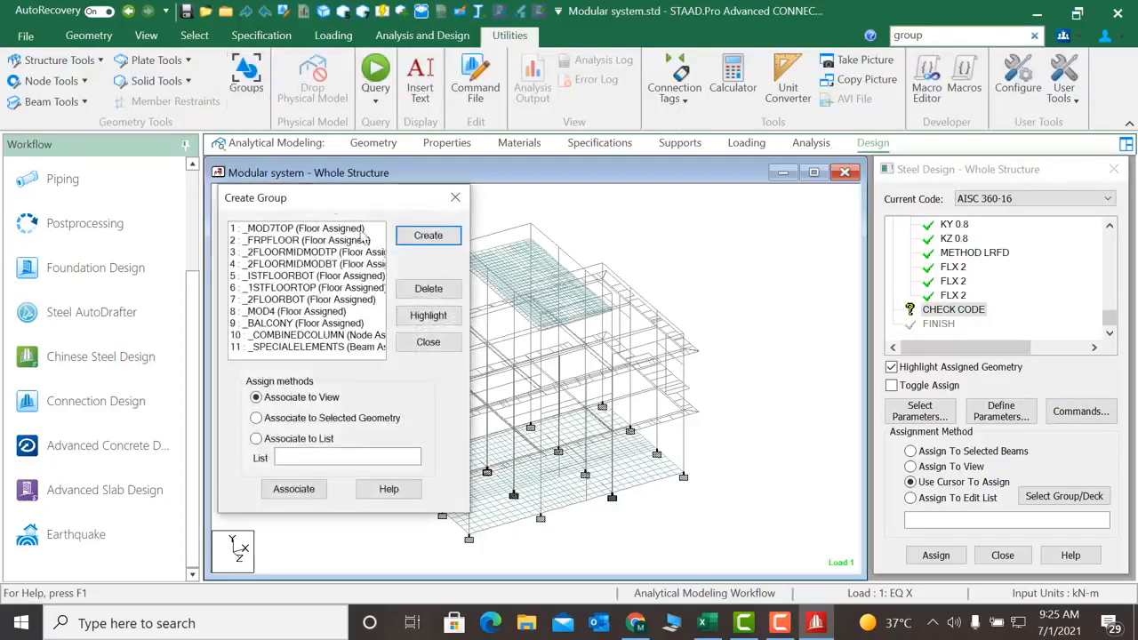
click(334, 347)
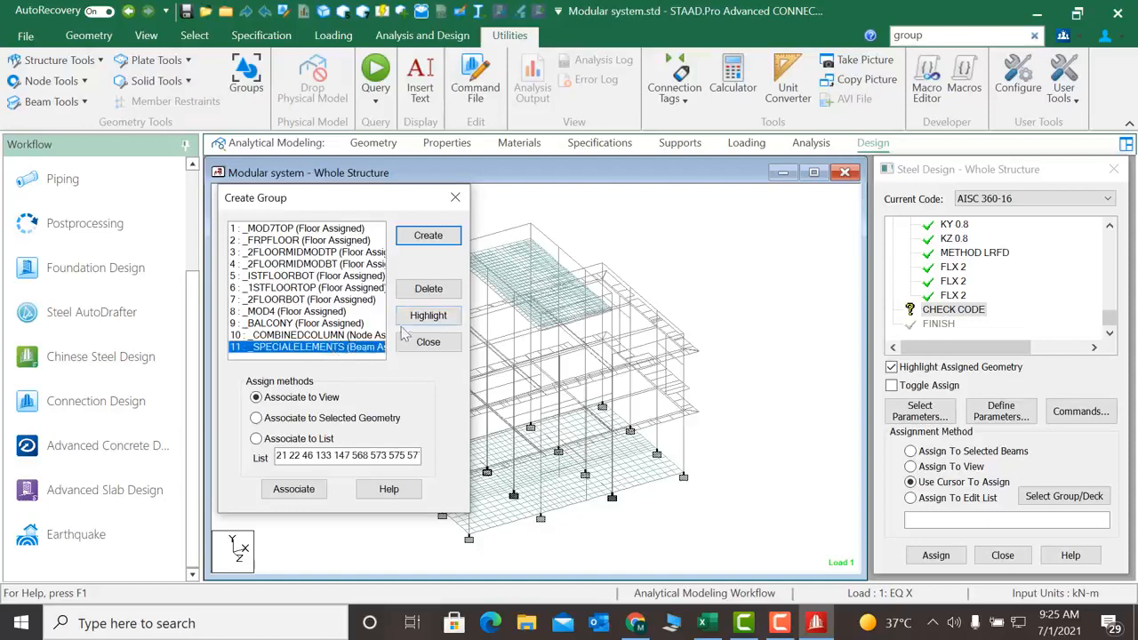
click(422, 318)
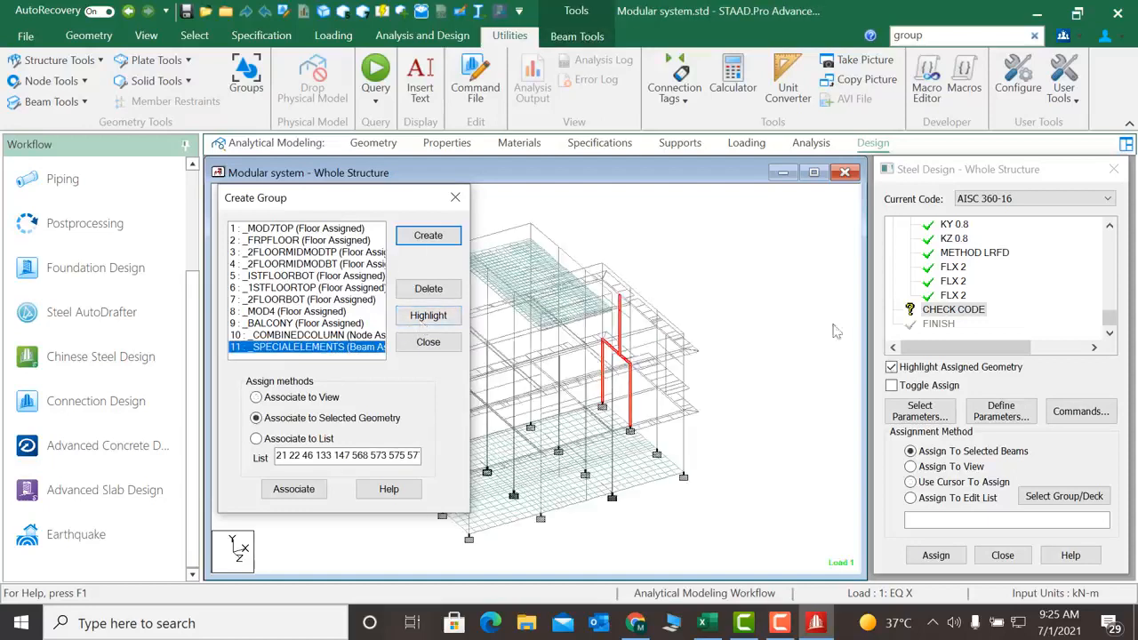
click(936, 554)
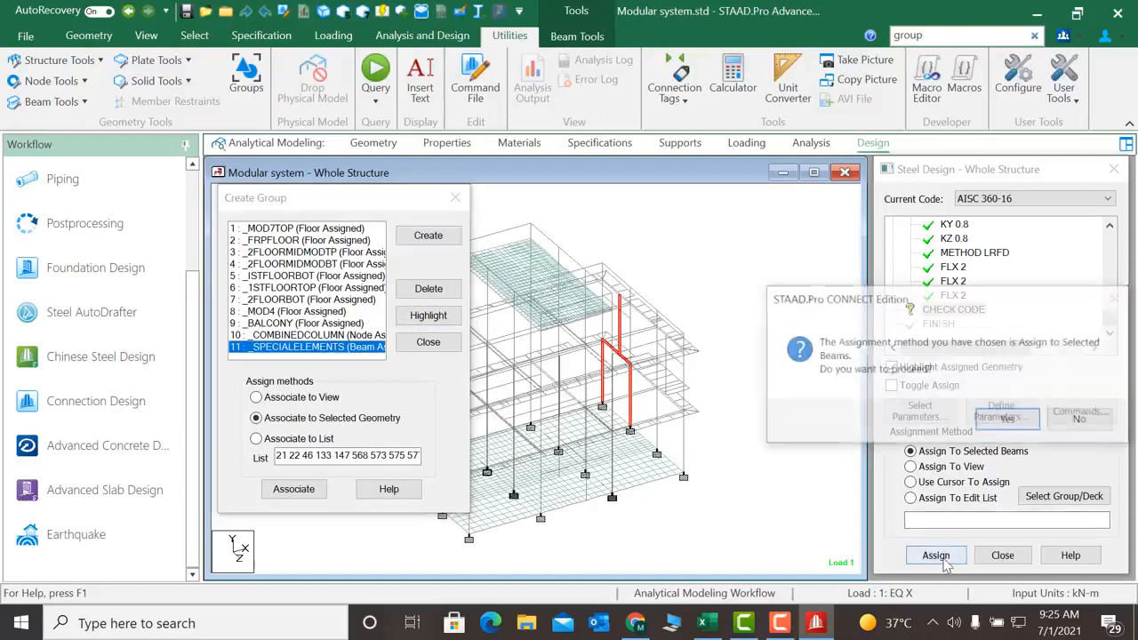
click(1008, 420)
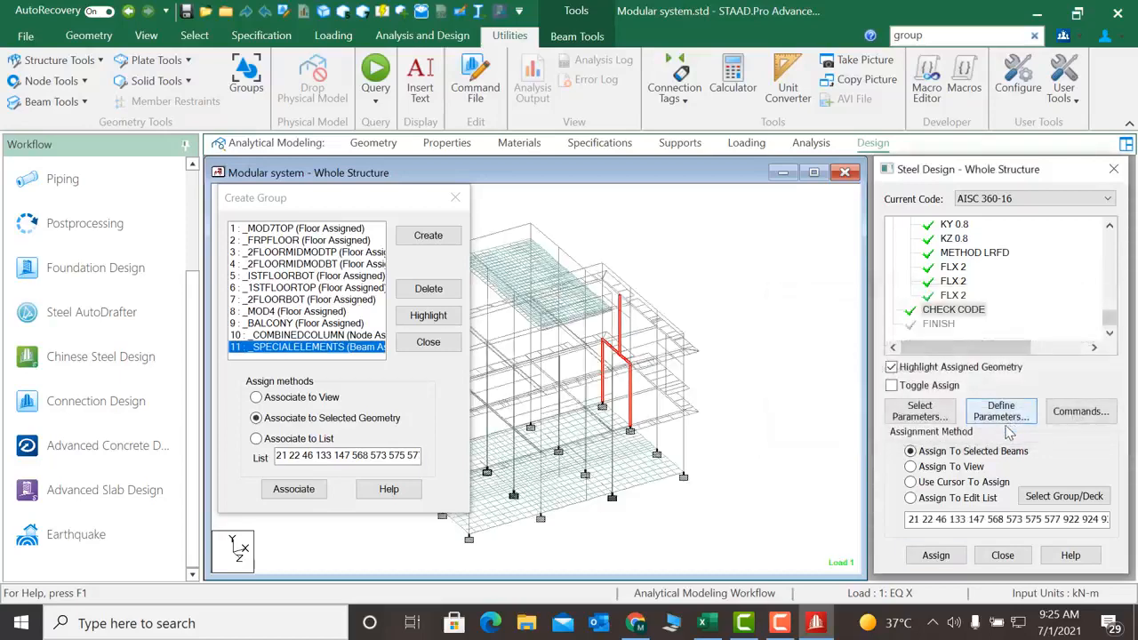
click(455, 197)
- Compare the members assigned to the CHECK CODE commands of PARAMETER 1 and PARAMETER 2, and review the second block's parameters
click(1111, 226)
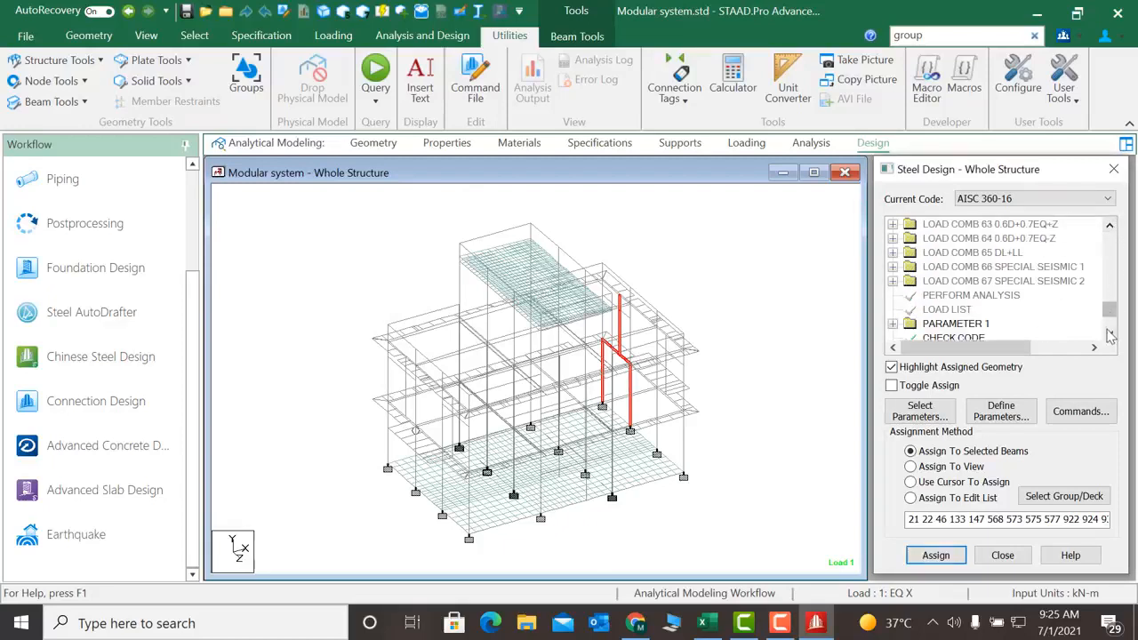
click(1110, 334)
click(893, 310)
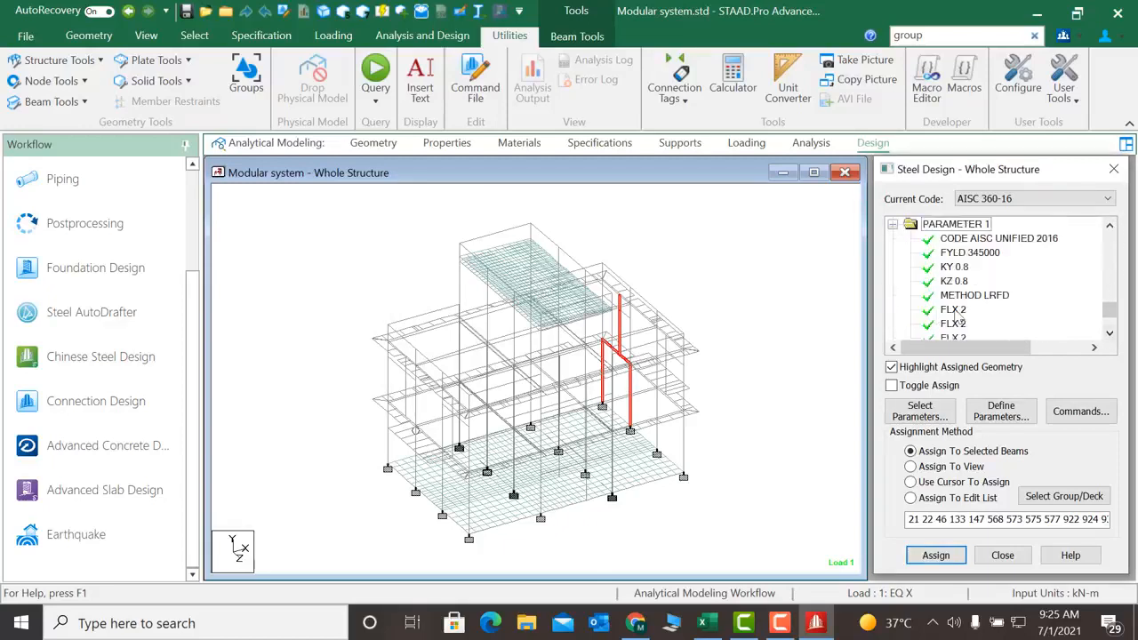
scroll(958, 313, down, 1)
click(956, 254)
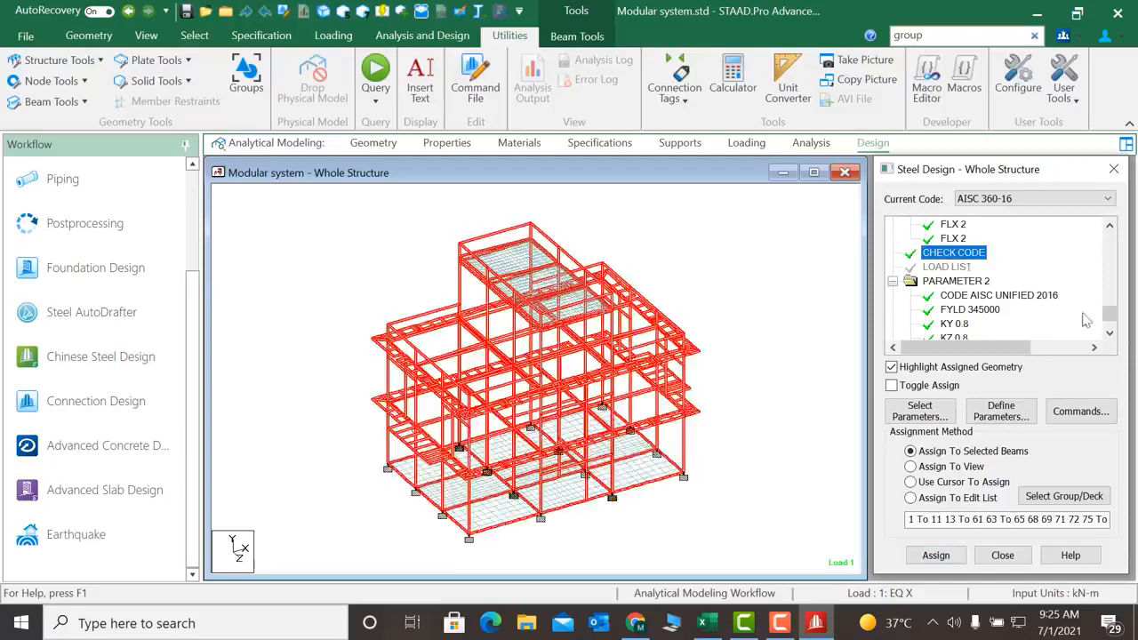
scroll(1111, 335, down, 3)
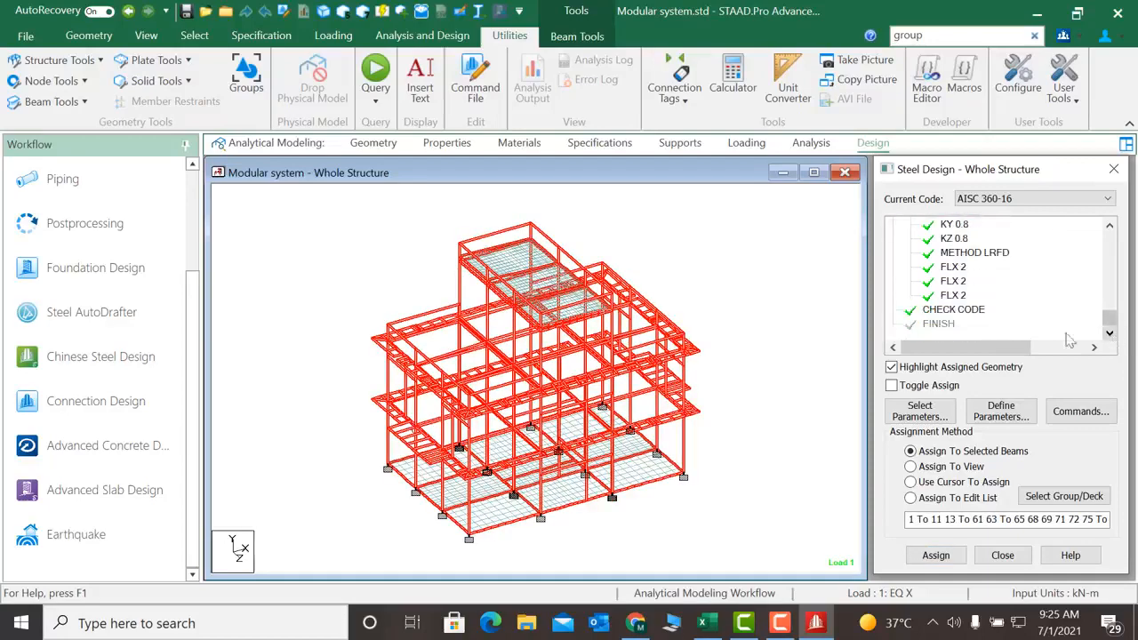
click(955, 309)
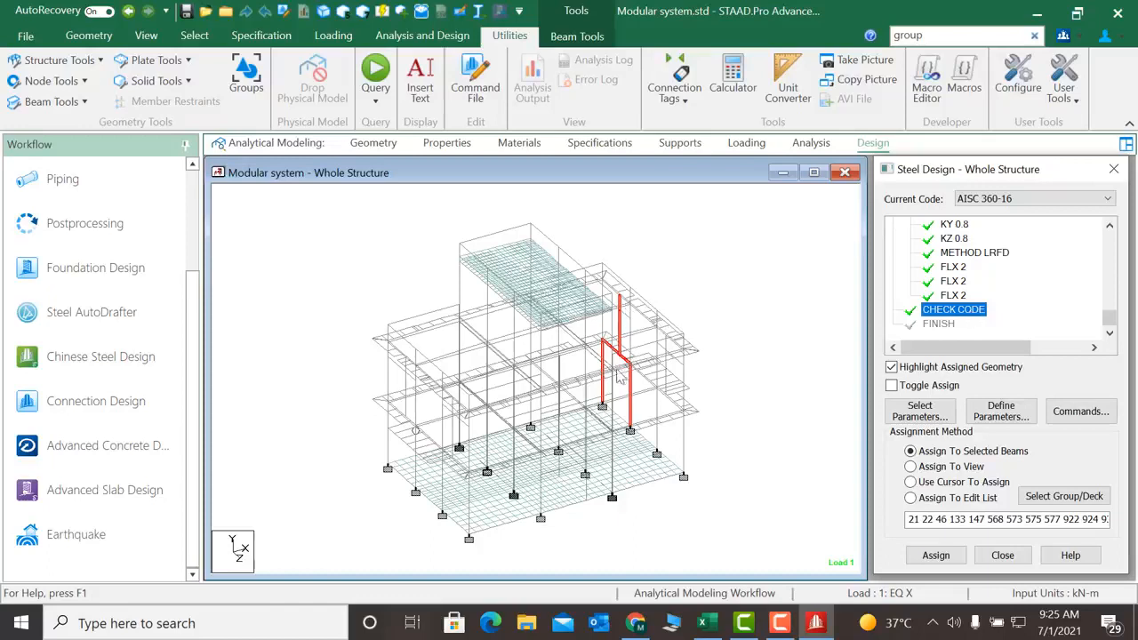
scroll(1016, 310, up, 2)
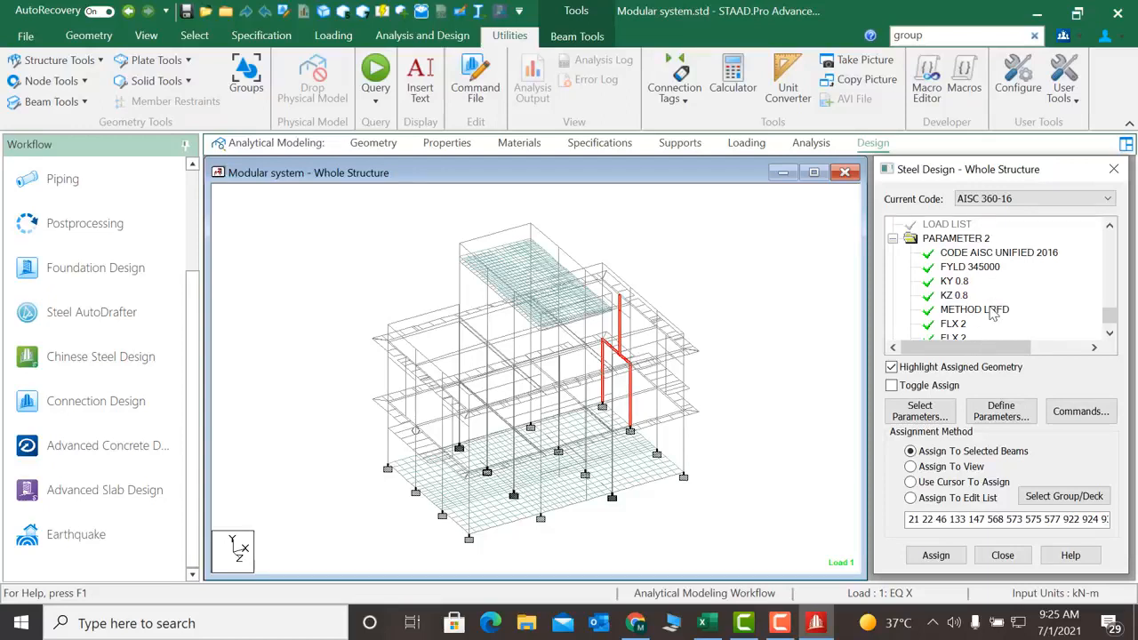
scroll(976, 325, down, 1)
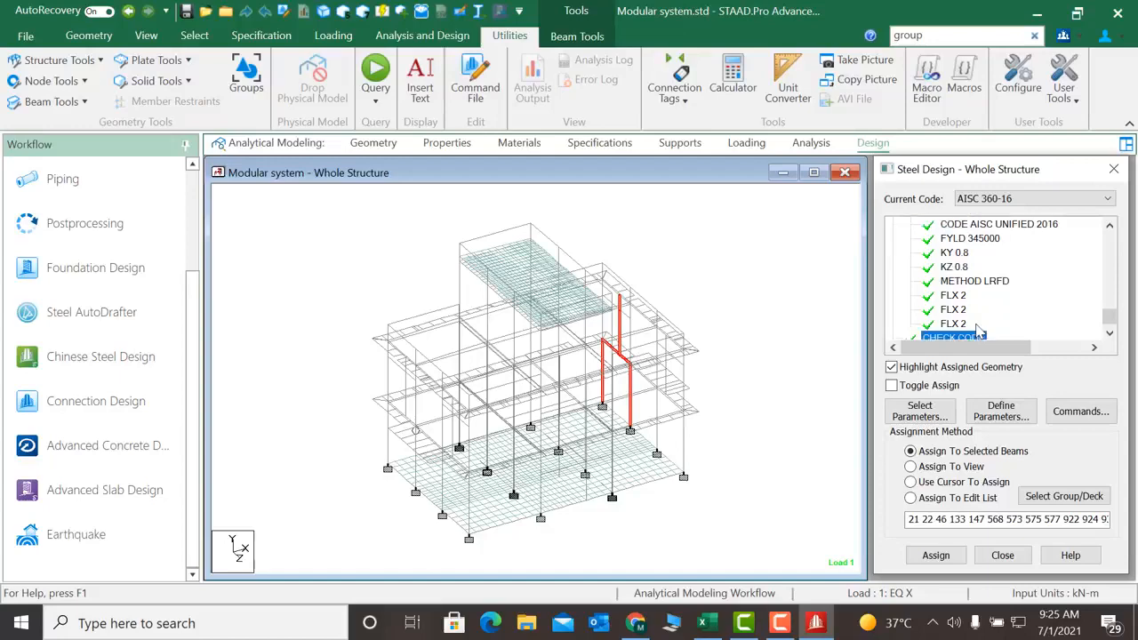
- Check the members assigned to FYLD, KY, KZ and CHECK CODE of PARAMETER 2, and review the order from LOAD LIST to FINISH
scroll(976, 302, up, 1)
click(983, 270)
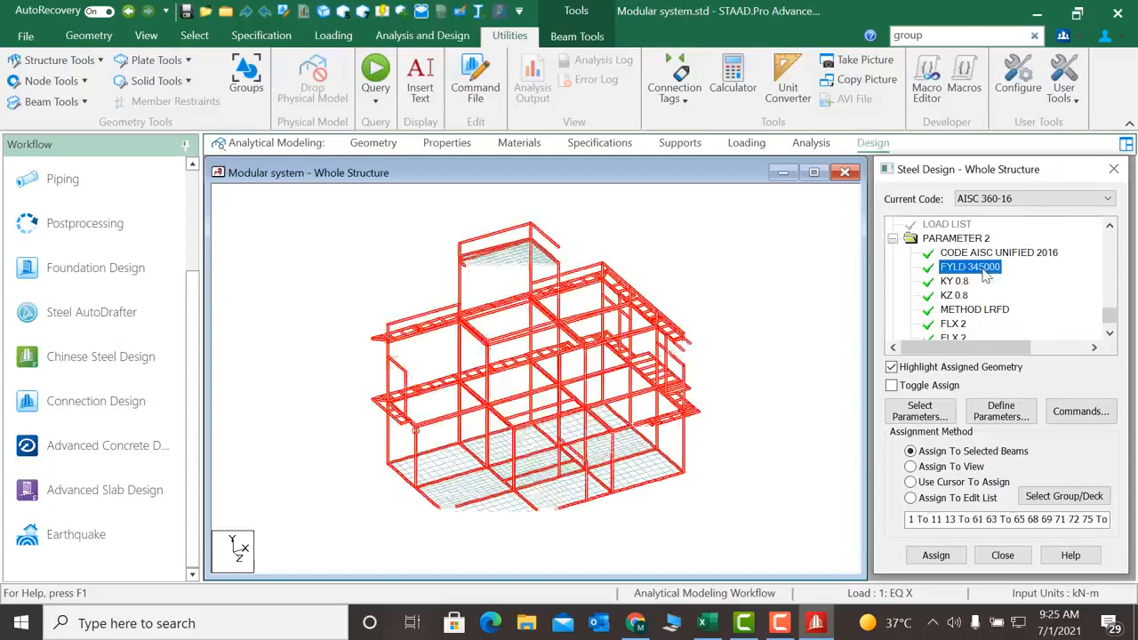
click(961, 283)
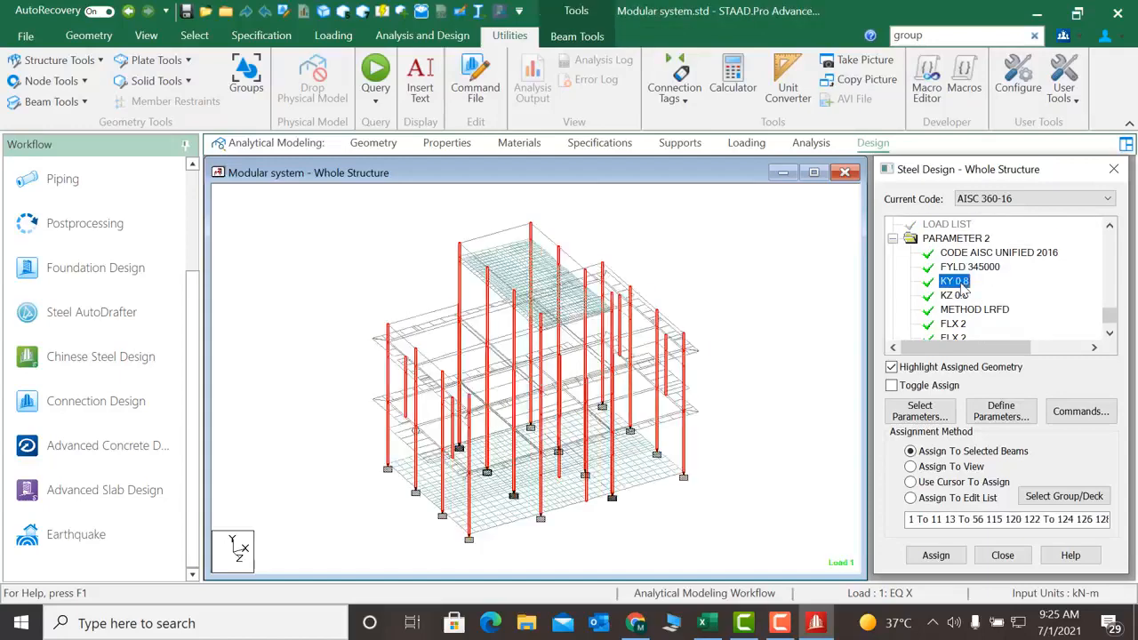
click(957, 295)
scroll(974, 326, down, 1)
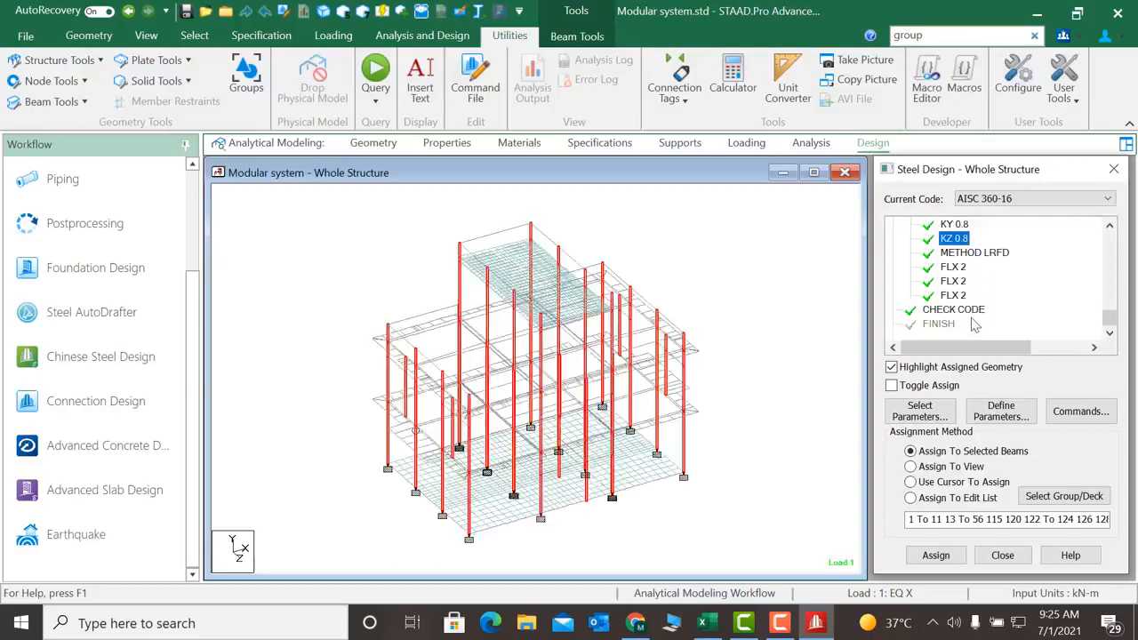
click(975, 311)
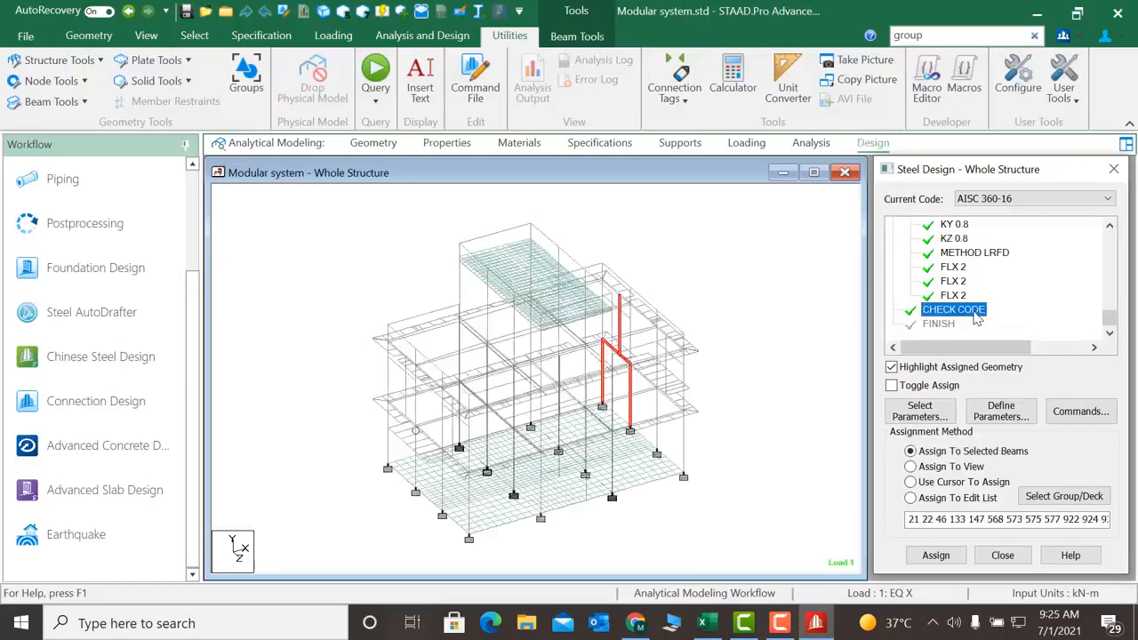
scroll(977, 320, up, 2)
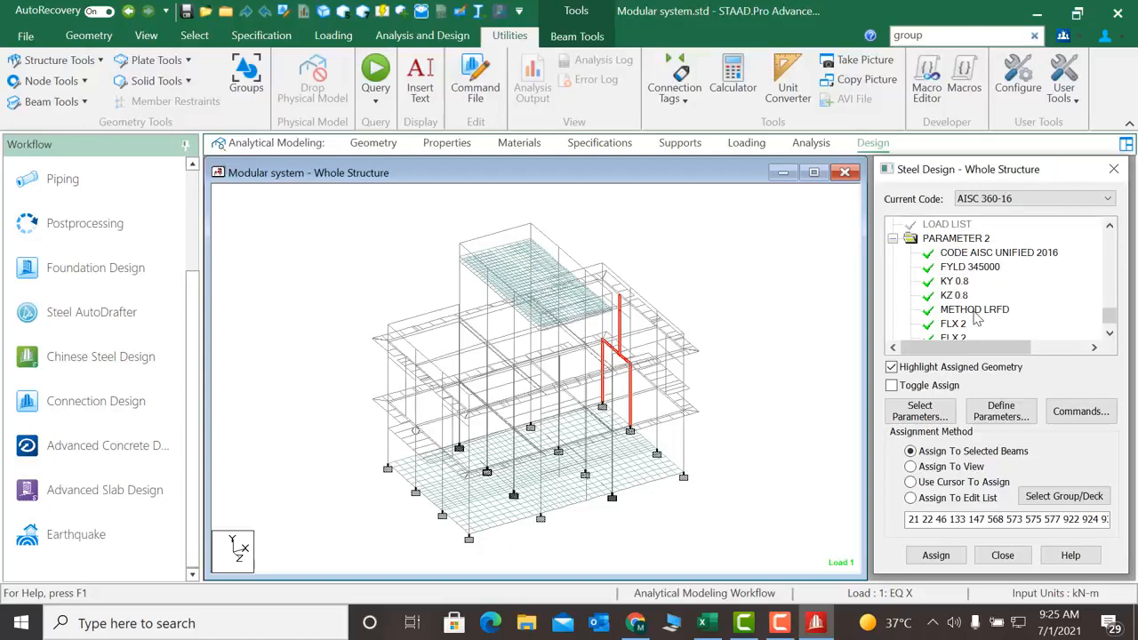
scroll(976, 320, down, 2)
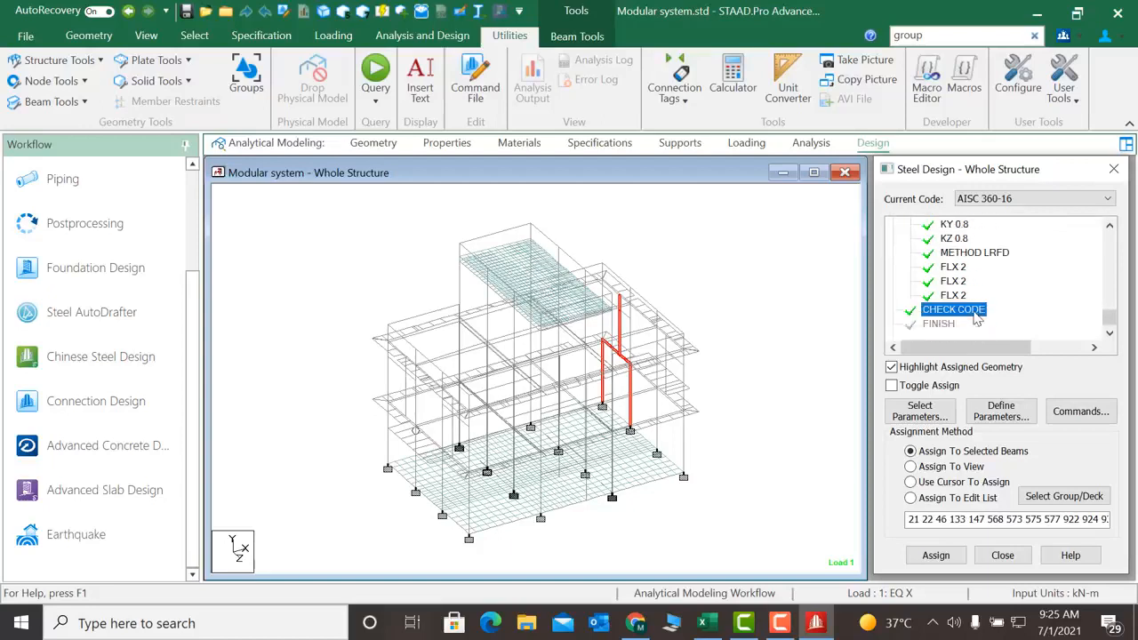
scroll(977, 320, up, 2)
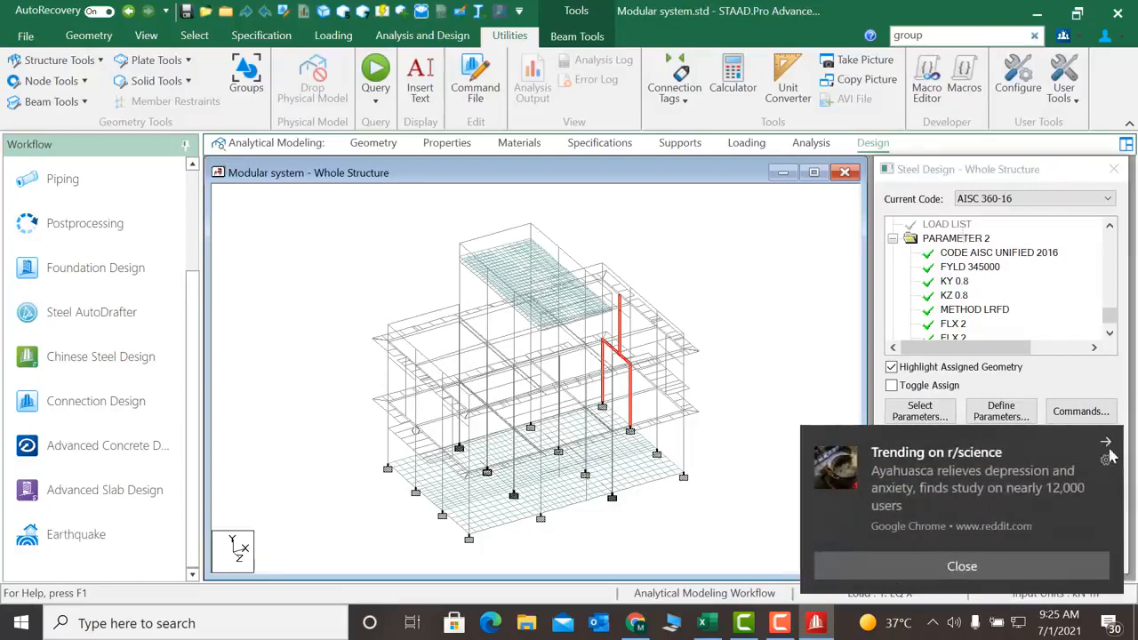
click(953, 227)
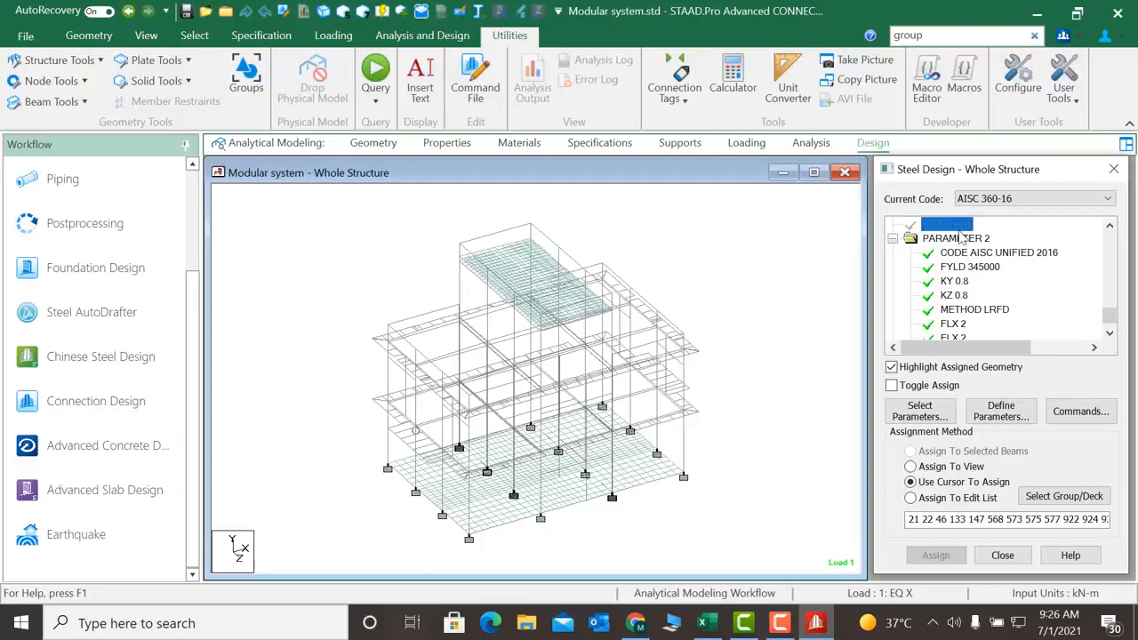
scroll(1108, 317, down, 2)
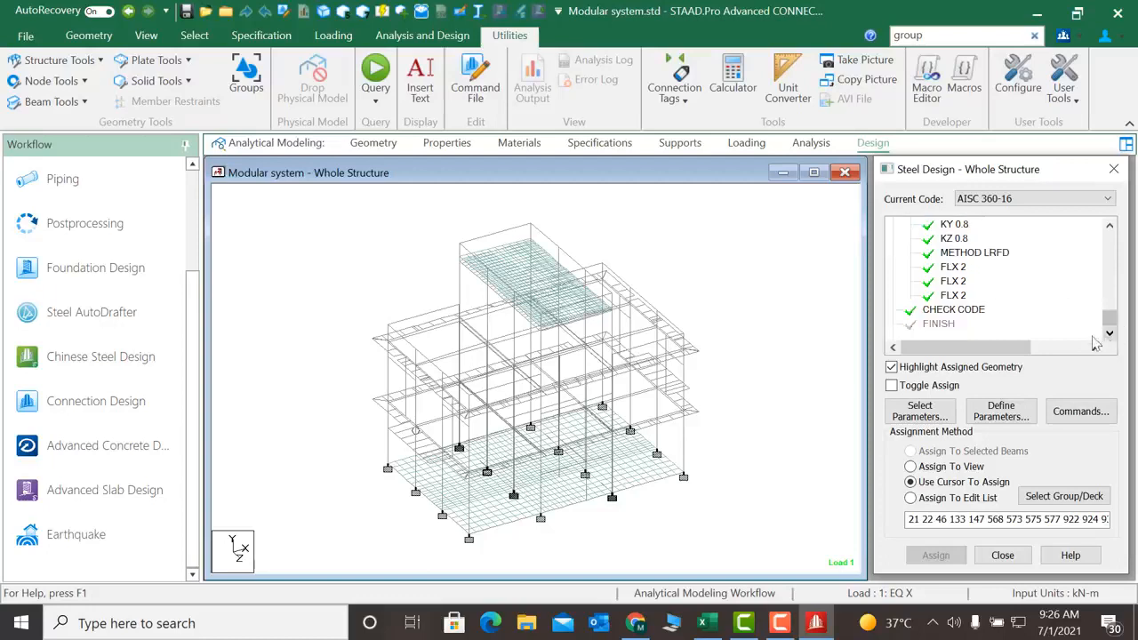
- Save the modified structure, run the analysis and design, and remain in modeling mode once the run has finished
click(419, 35)
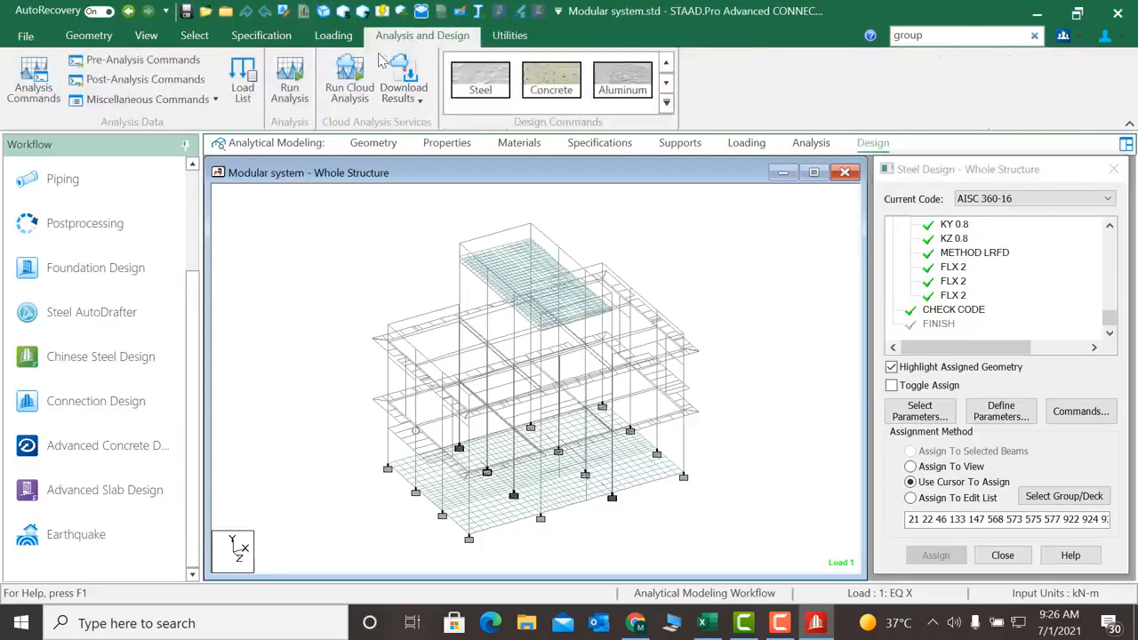
click(289, 85)
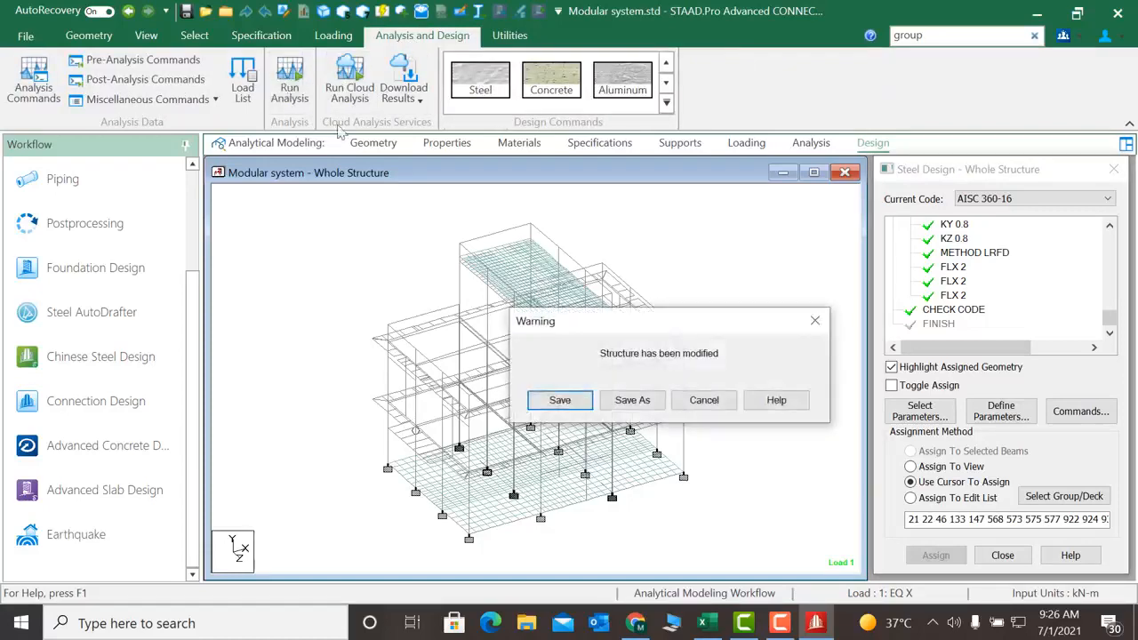
click(544, 400)
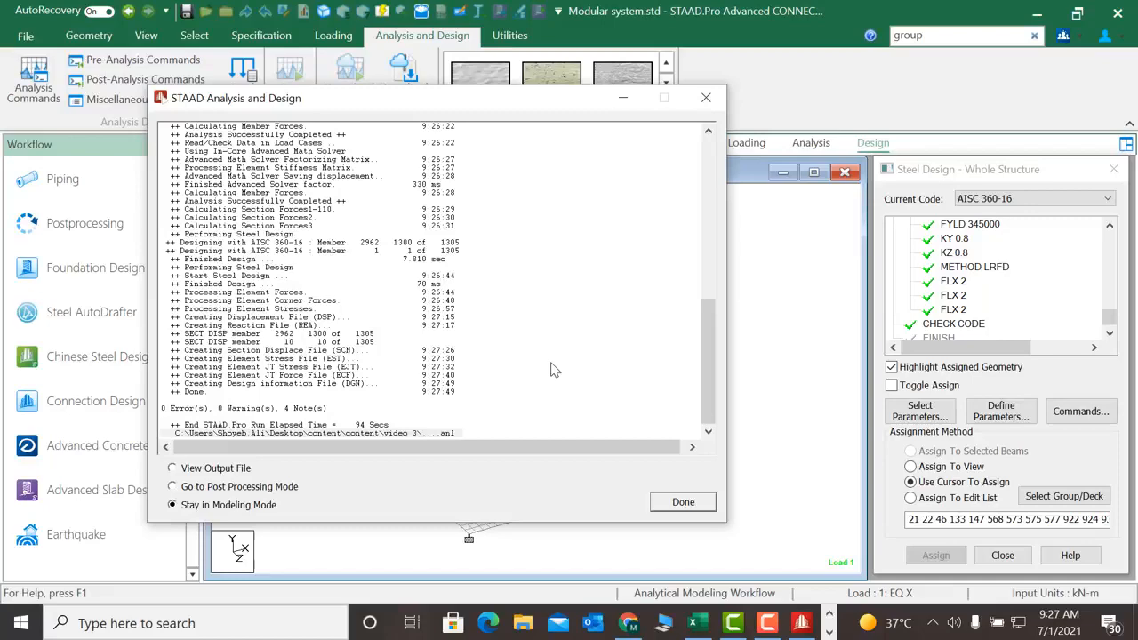
click(676, 502)
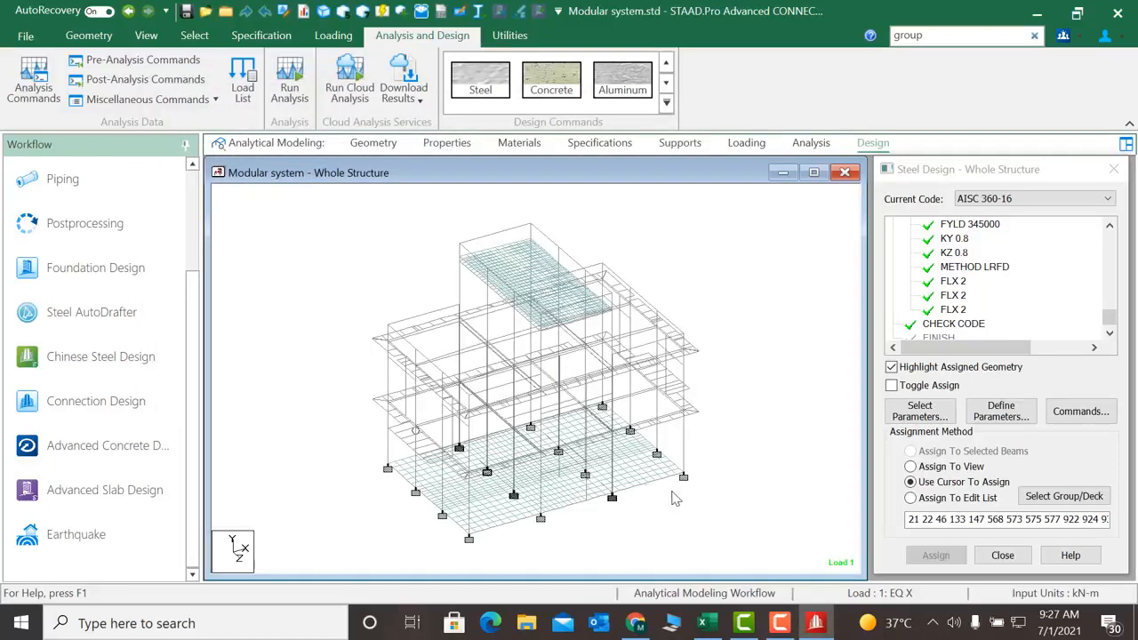
- Switch to the Postprocessing workflow and apply the results setup with all load cases selected
click(84, 232)
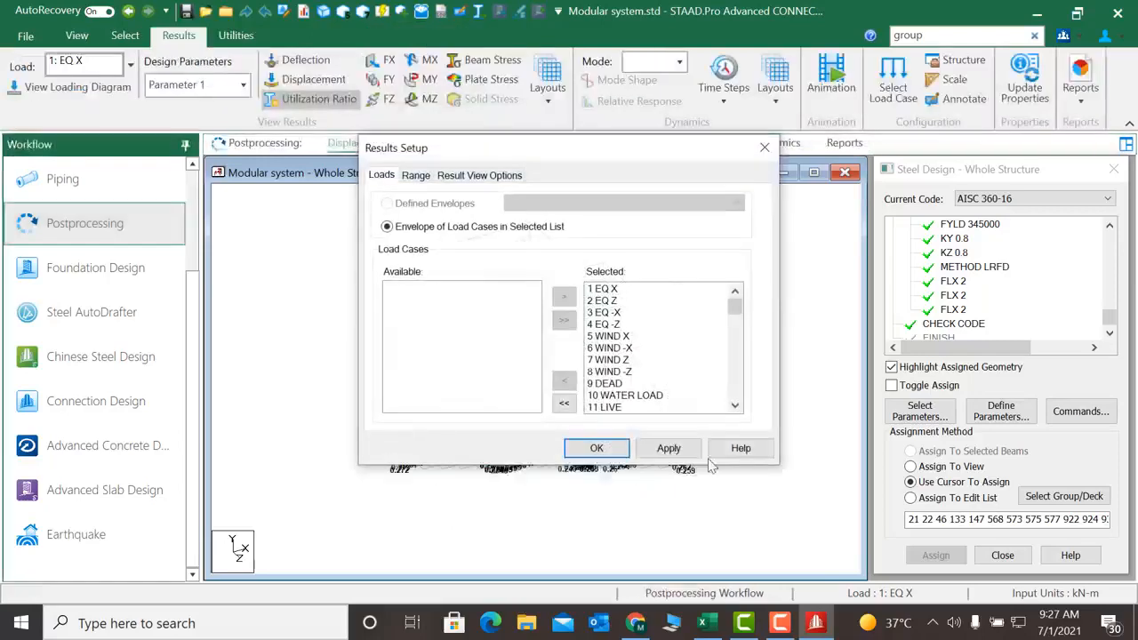
click(685, 452)
click(607, 453)
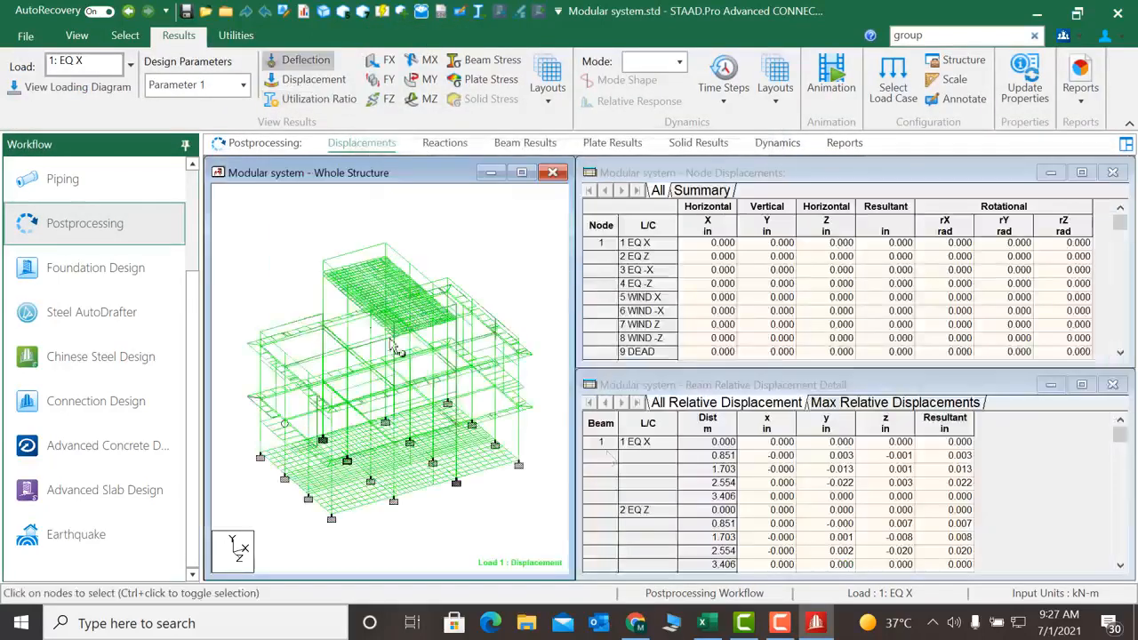
- Show the members' utilization ratios on the model for the Parameter 1 design
click(243, 86)
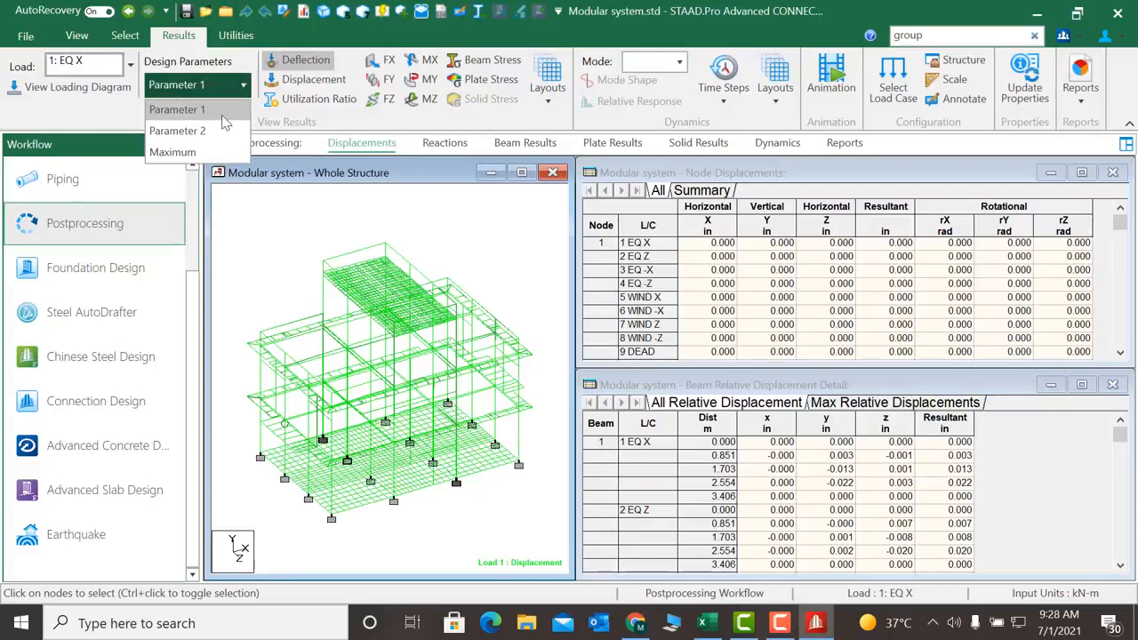
click(223, 113)
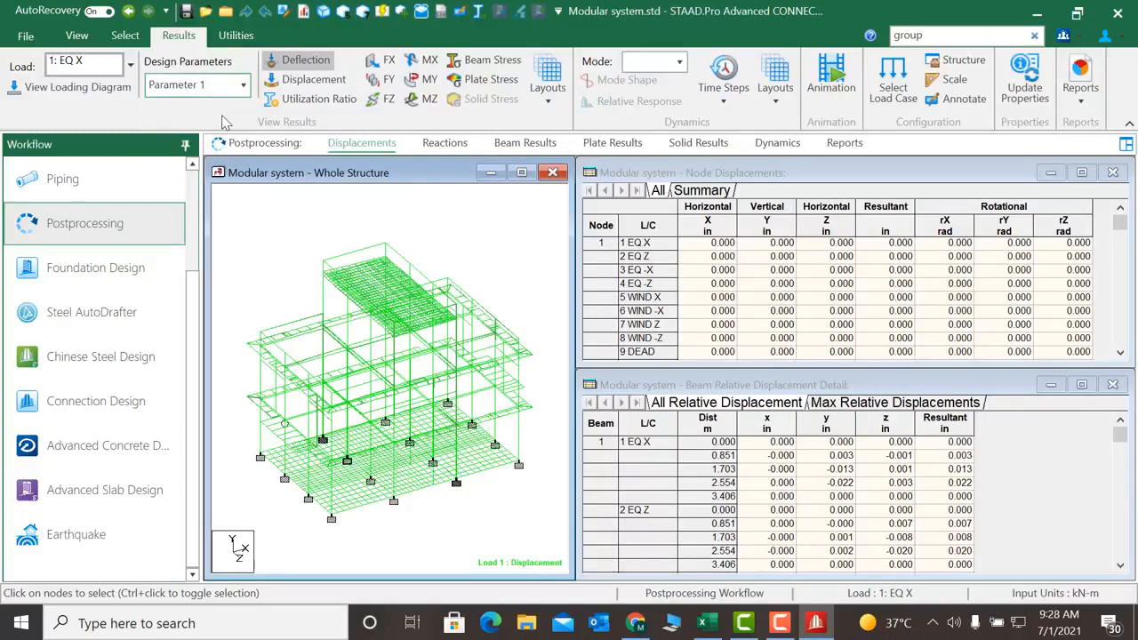
click(302, 101)
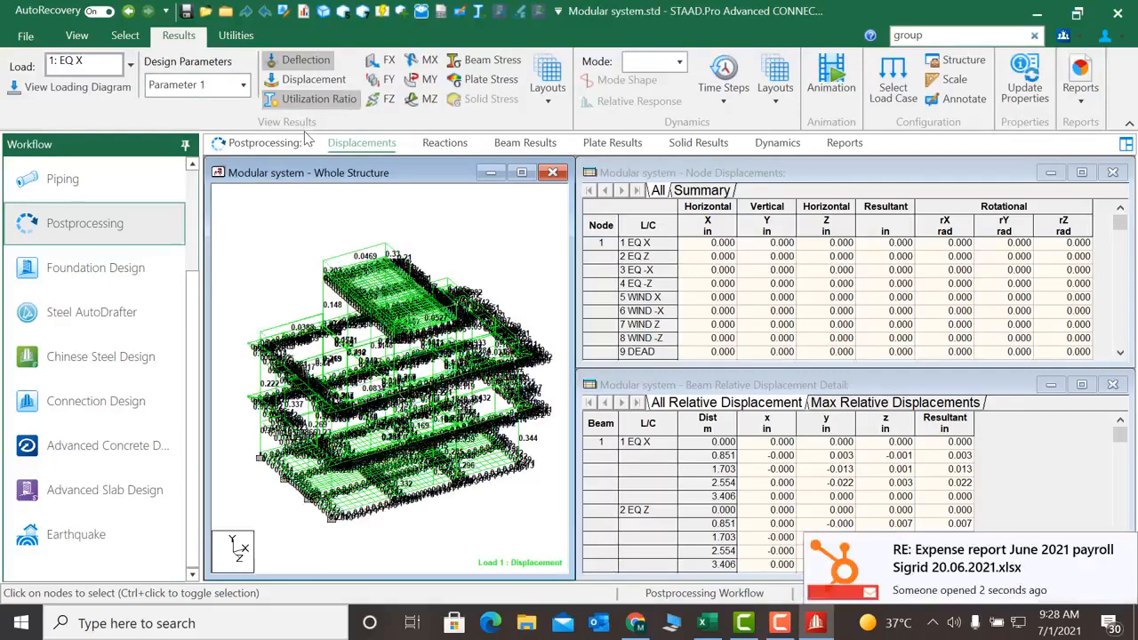
- Show the utilization ratios for the Parameter 2 design and inspect the special elements in a maximized model view
click(242, 84)
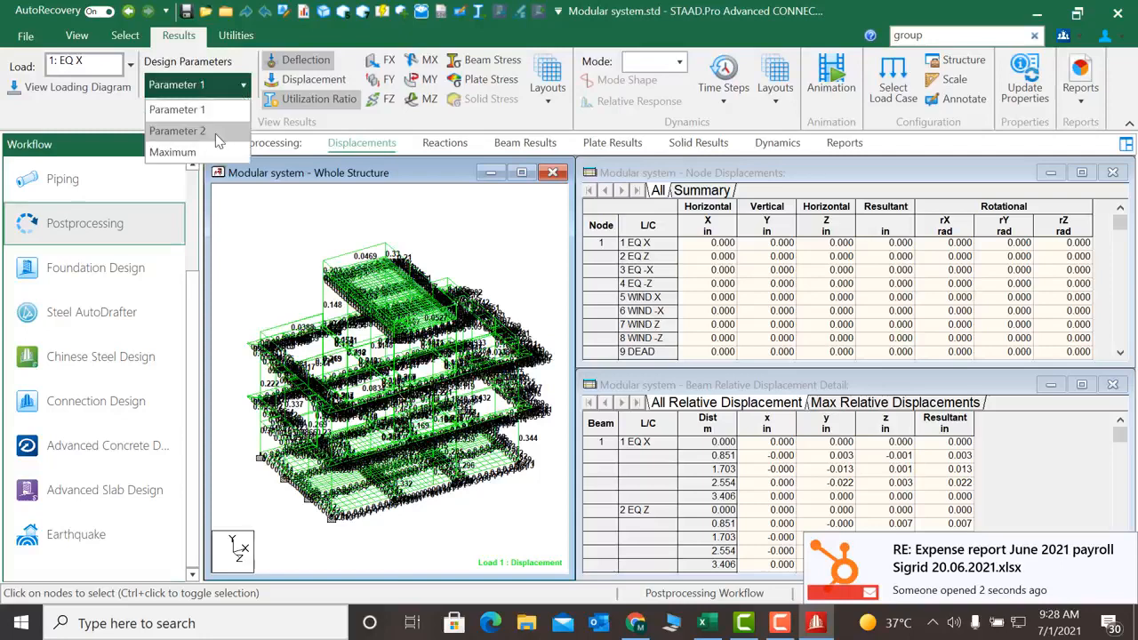
click(215, 131)
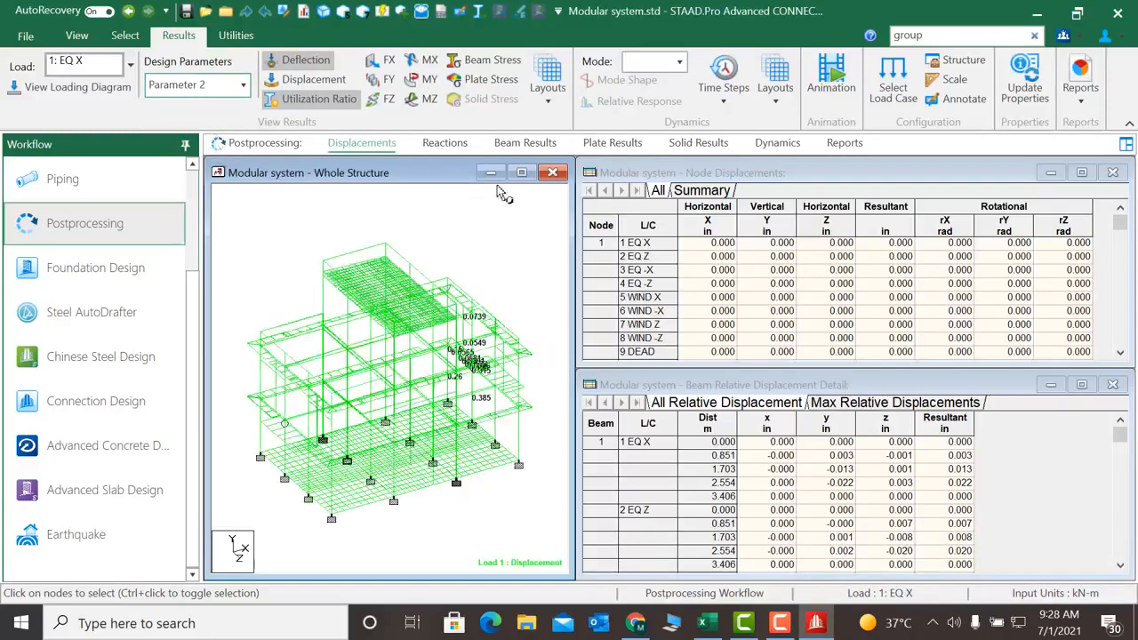
click(522, 174)
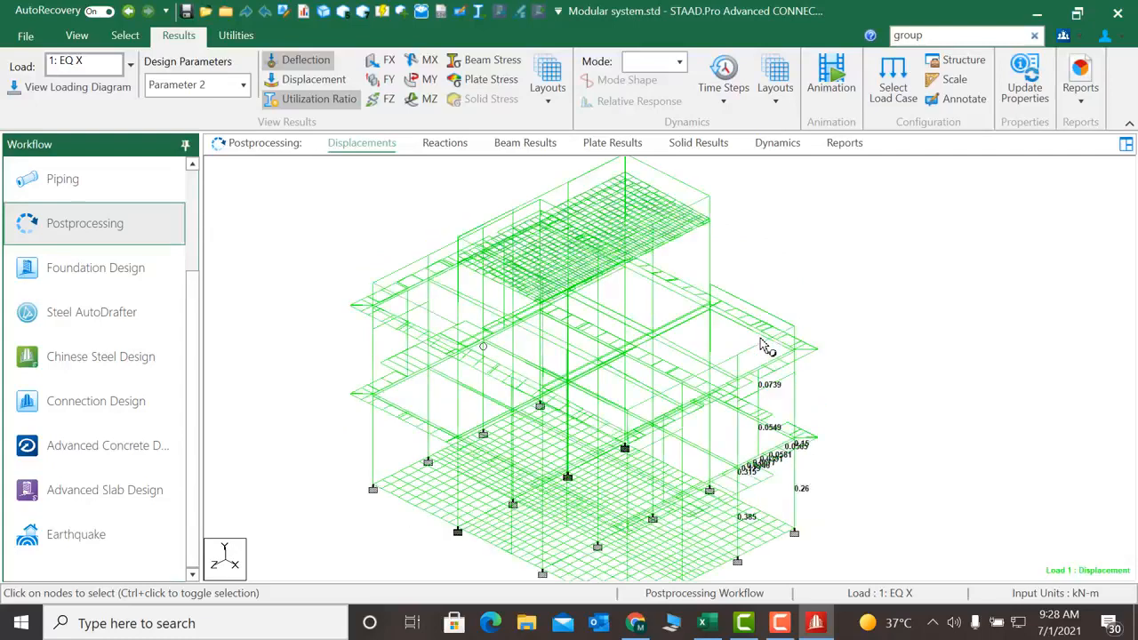
scroll(789, 475, up, 2)
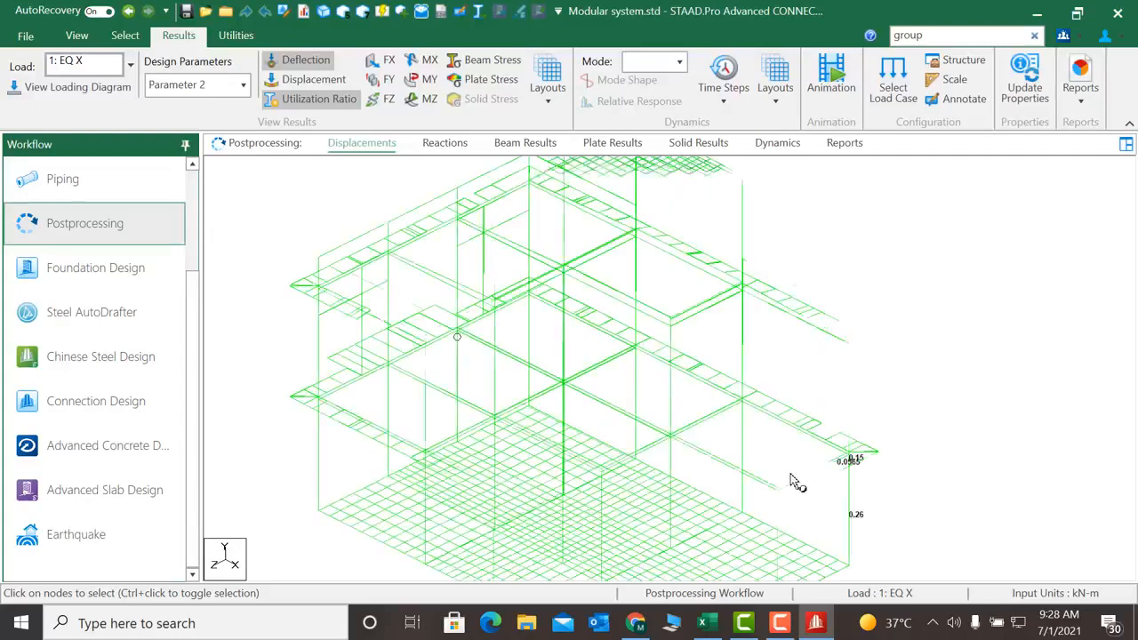
middle_drag(791, 473, 739, 369)
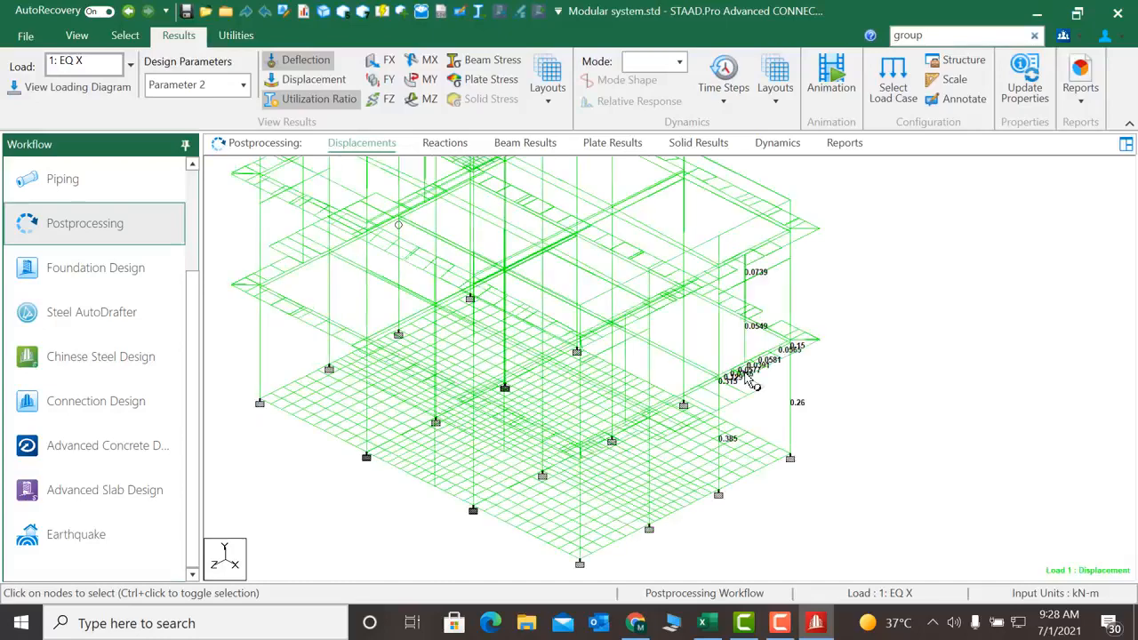
scroll(753, 423, up, 1)
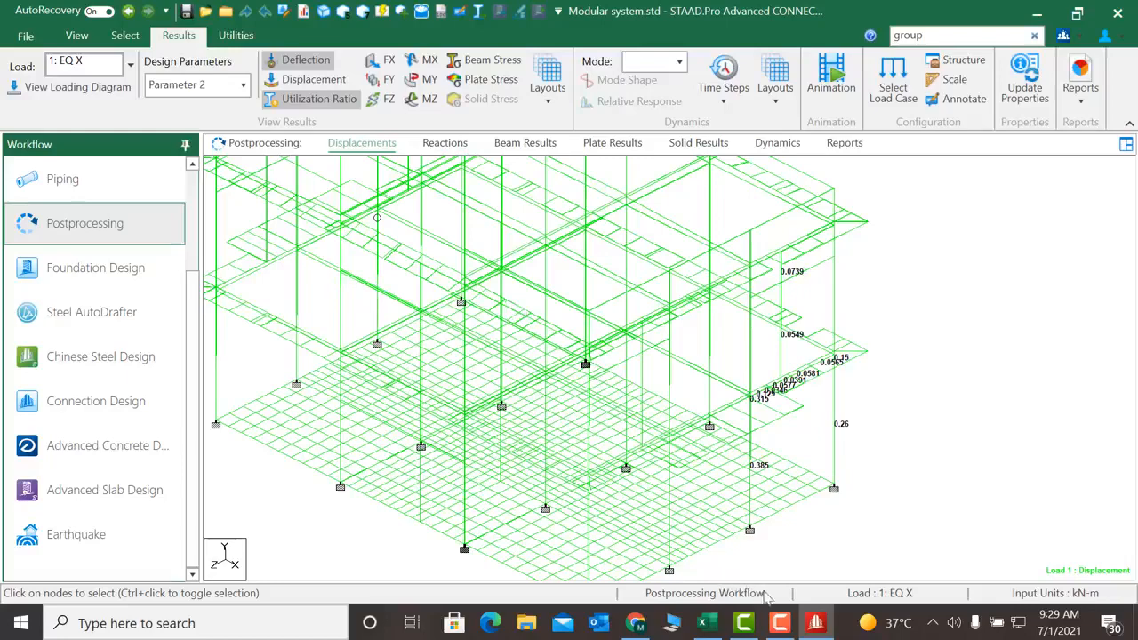
mouse_move(790, 625)
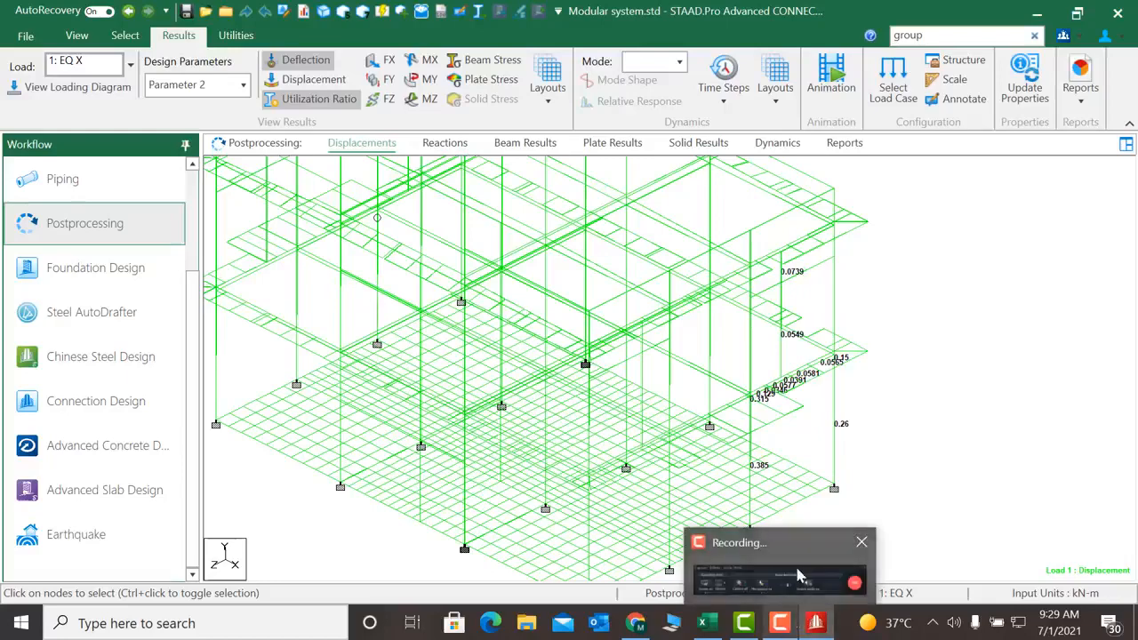